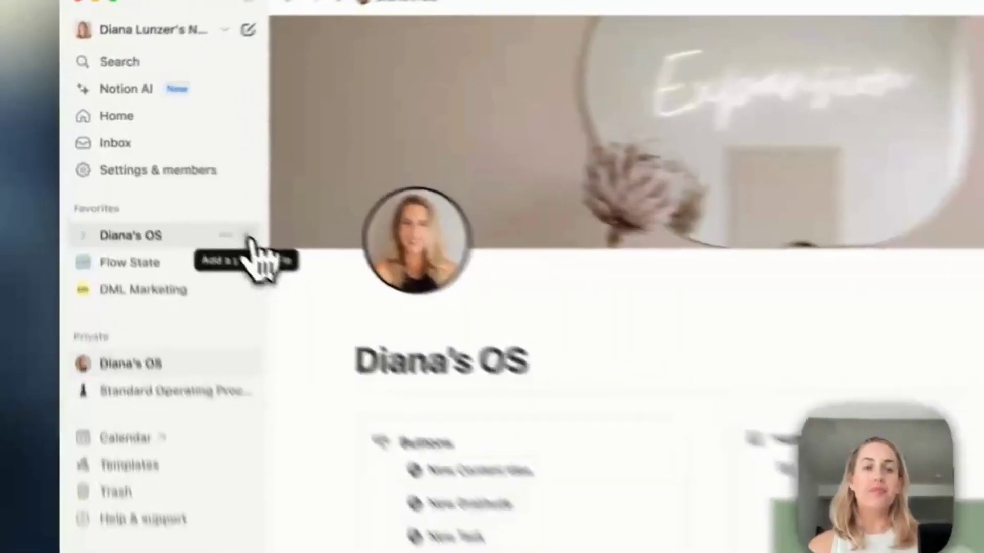
- Create a sub-page under the favorited OS page, title it "PAGE TITLE" and open it as a full page
left_click(182, 192)
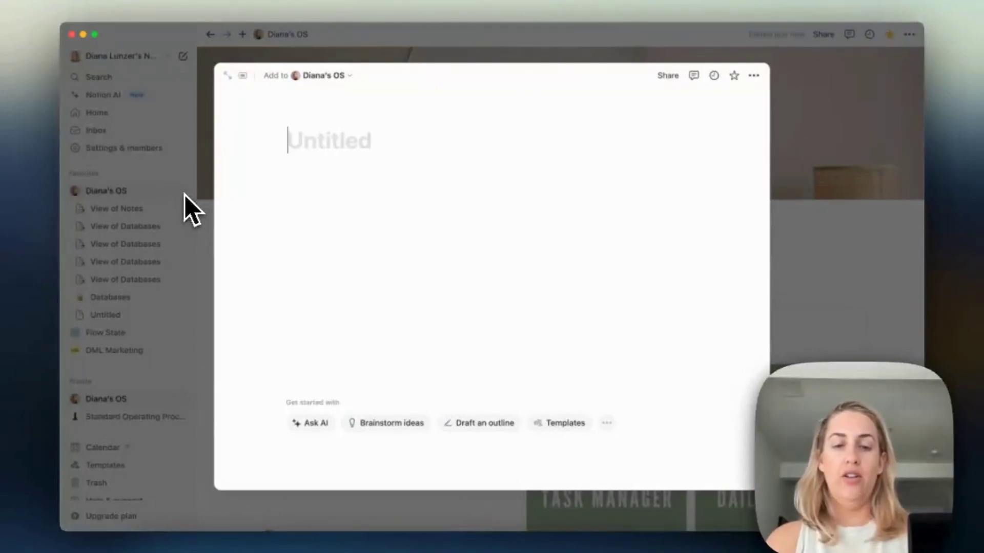
type("TITLE")
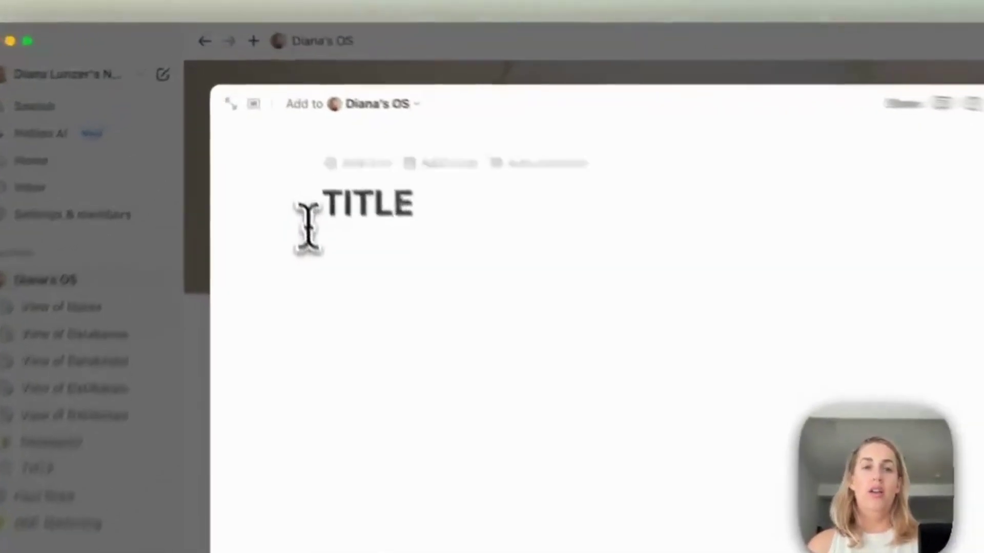
left_click(288, 141)
type("PAGE")
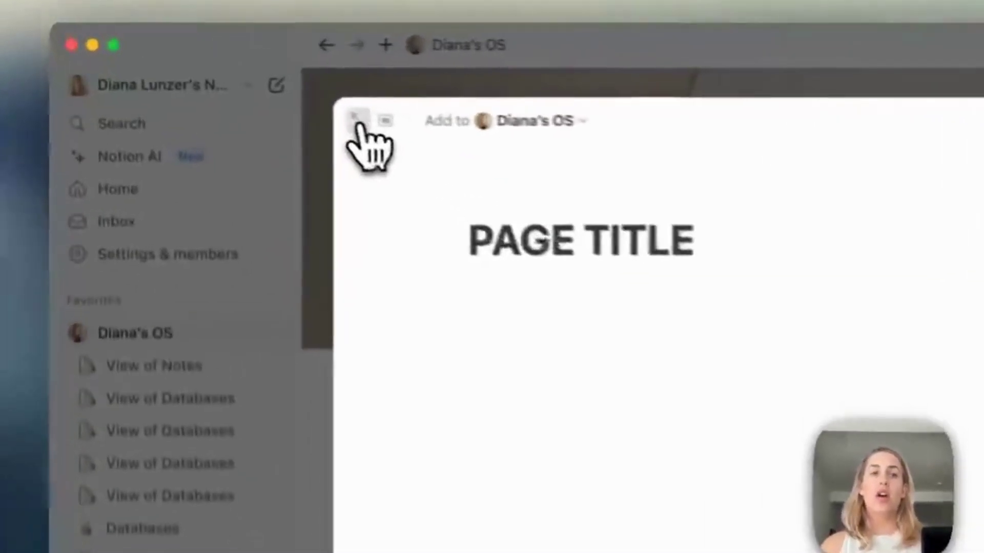
left_click(359, 121)
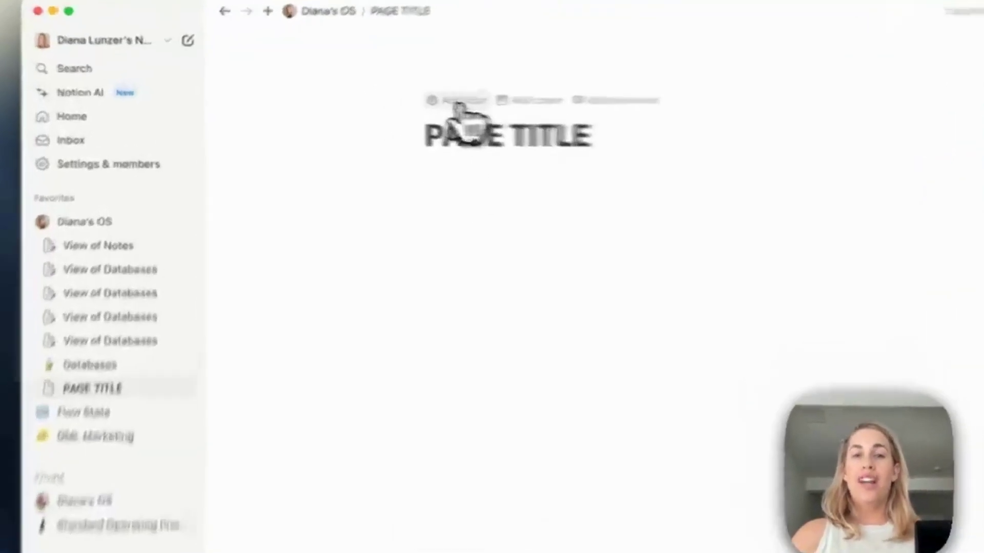
- Add an icon to the page and look through the emoji, built-in icon and custom image options
left_click(389, 101)
left_click(383, 110)
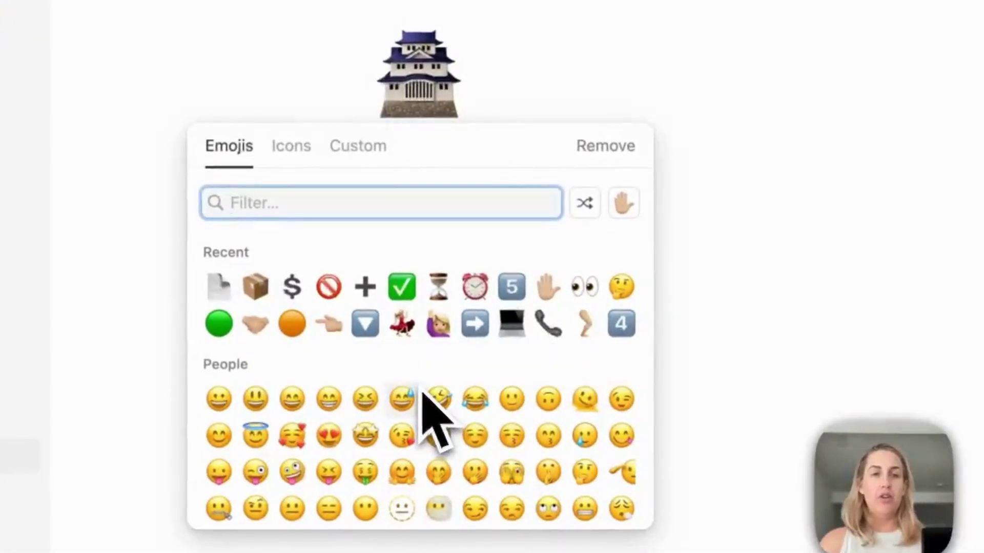
left_click(295, 150)
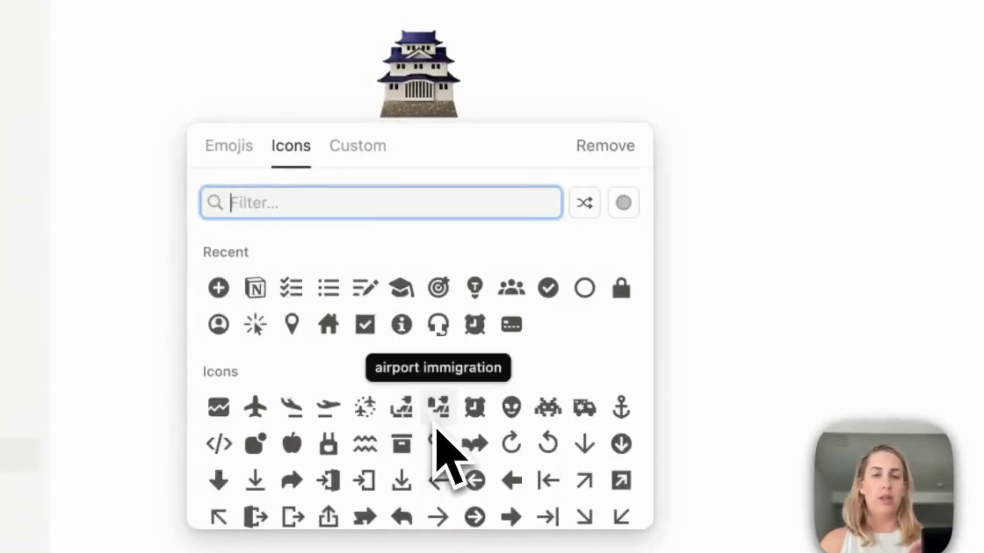
left_click(380, 146)
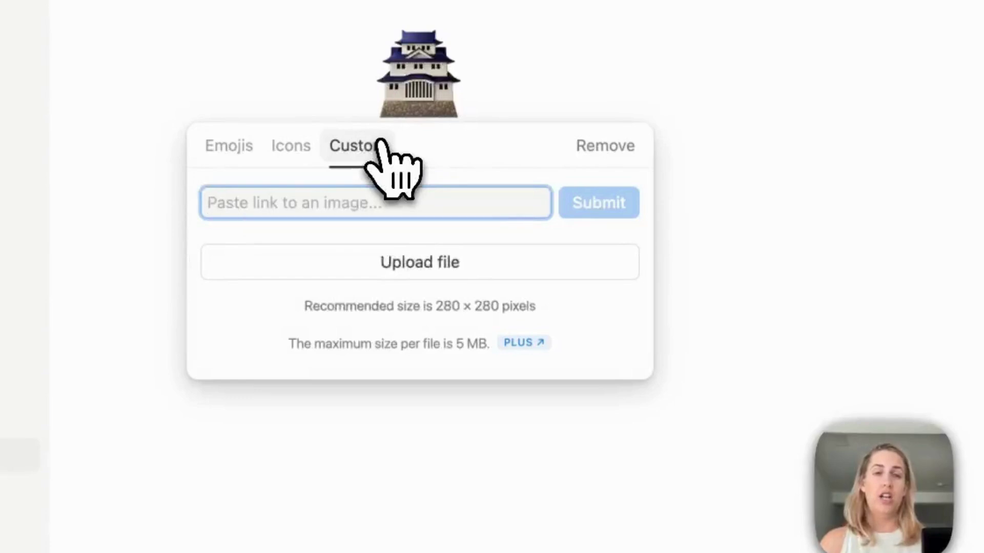
left_click(746, 225)
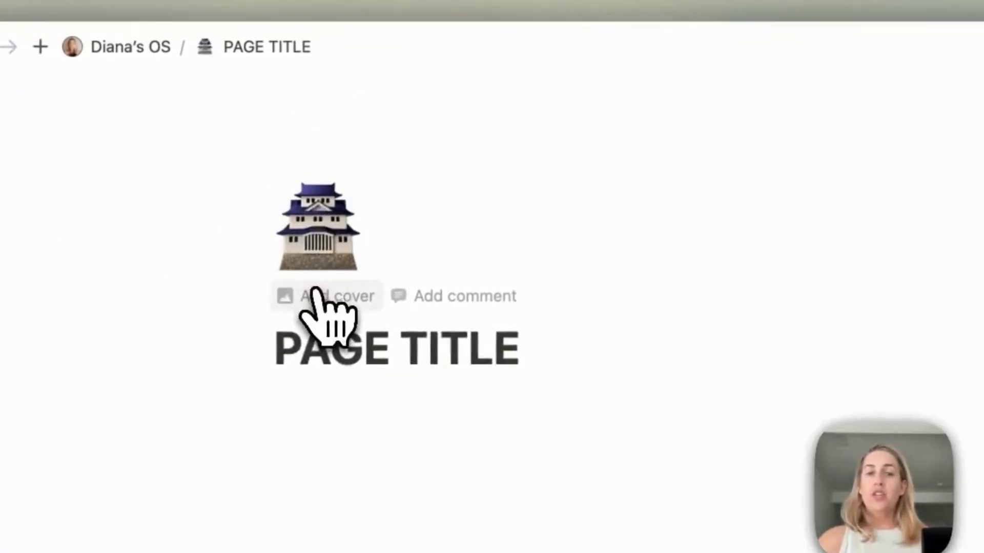
- Add a cover to the page, view the upload option, and change the cover to the gallery's solid blue
left_click(287, 275)
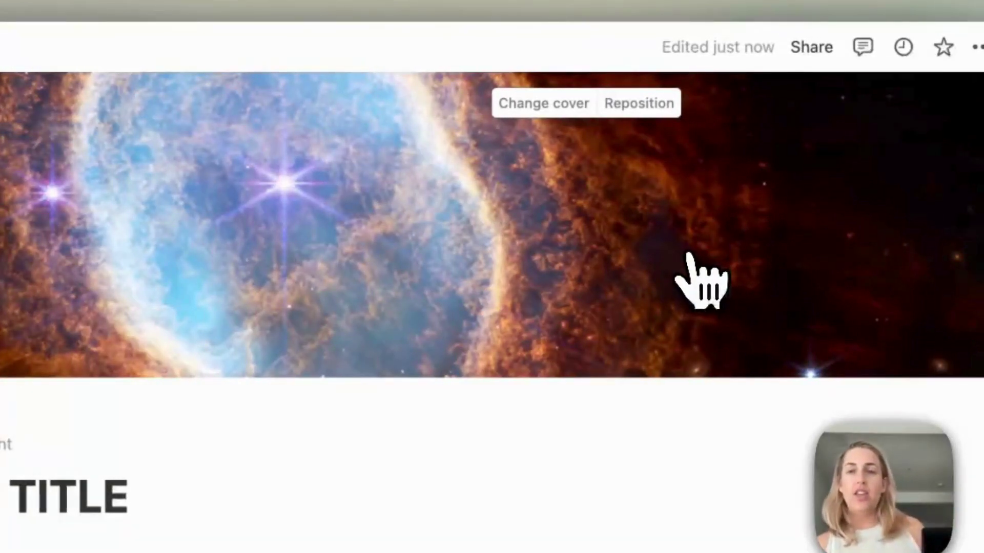
left_click(563, 110)
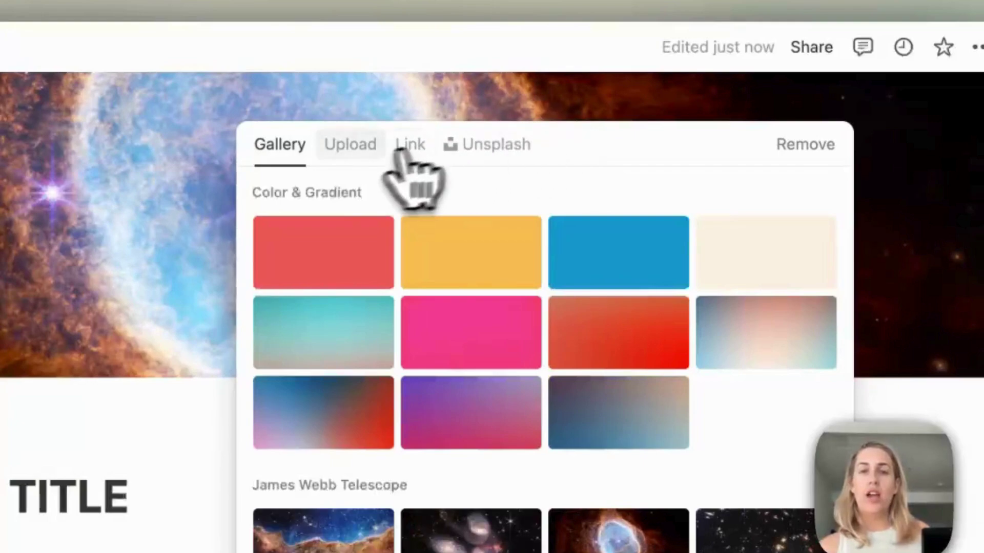
left_click(354, 149)
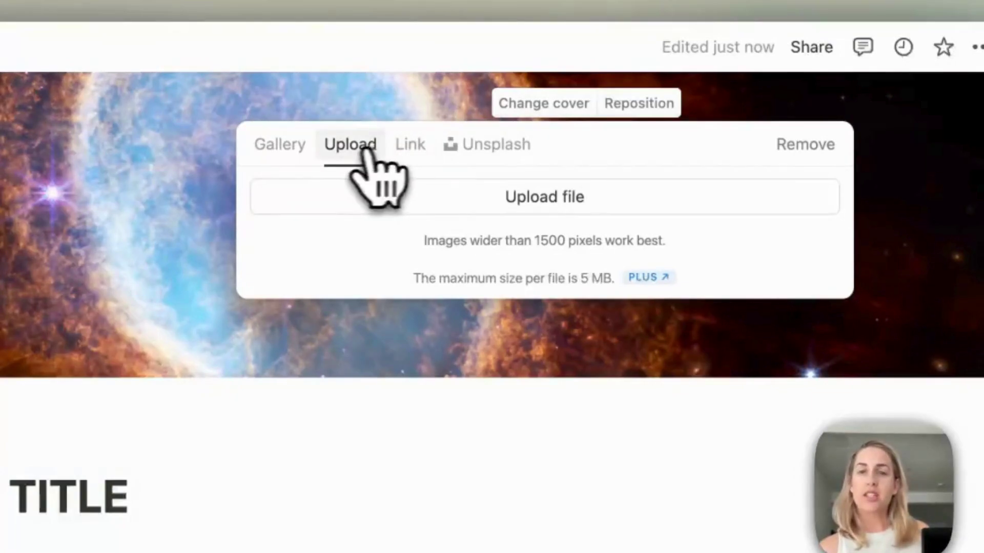
left_click(300, 154)
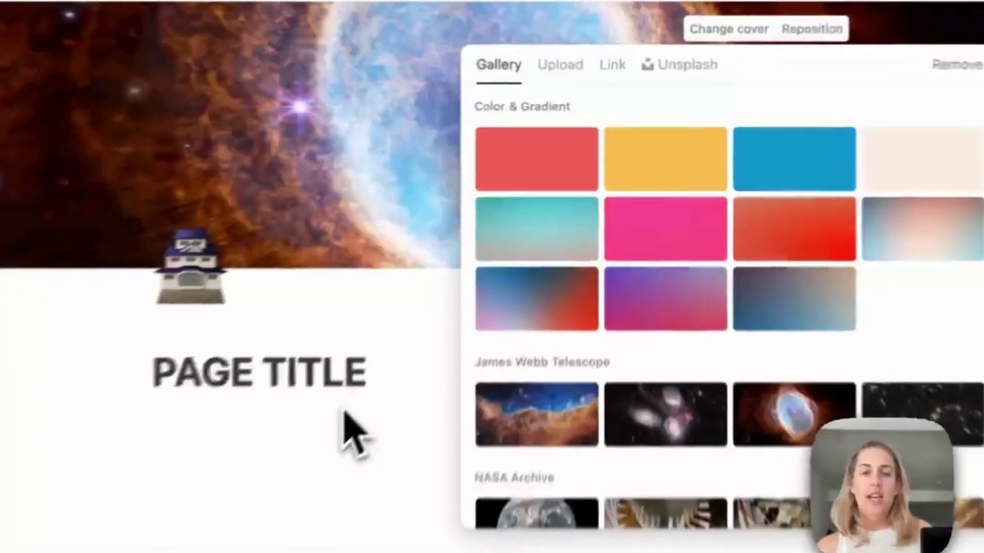
left_click(470, 282)
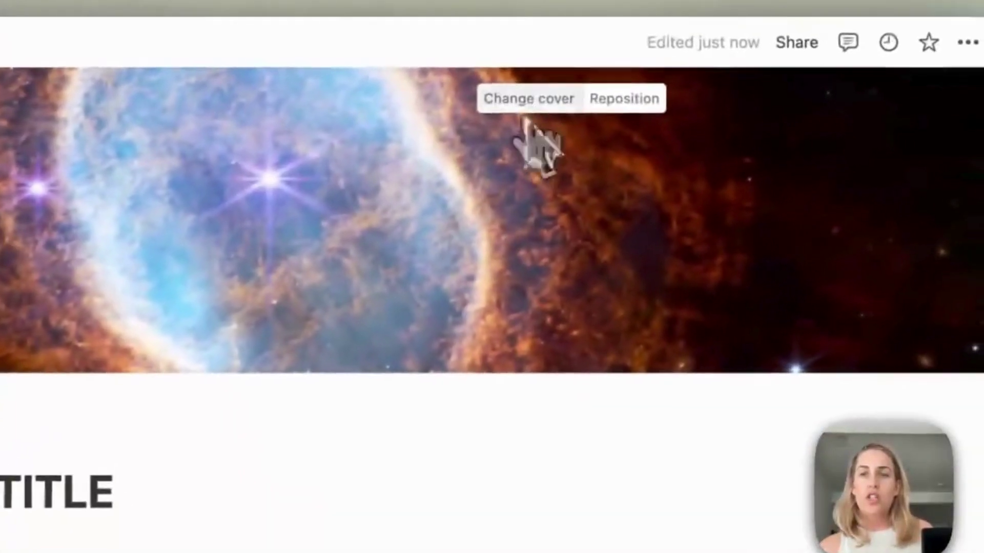
left_click(512, 102)
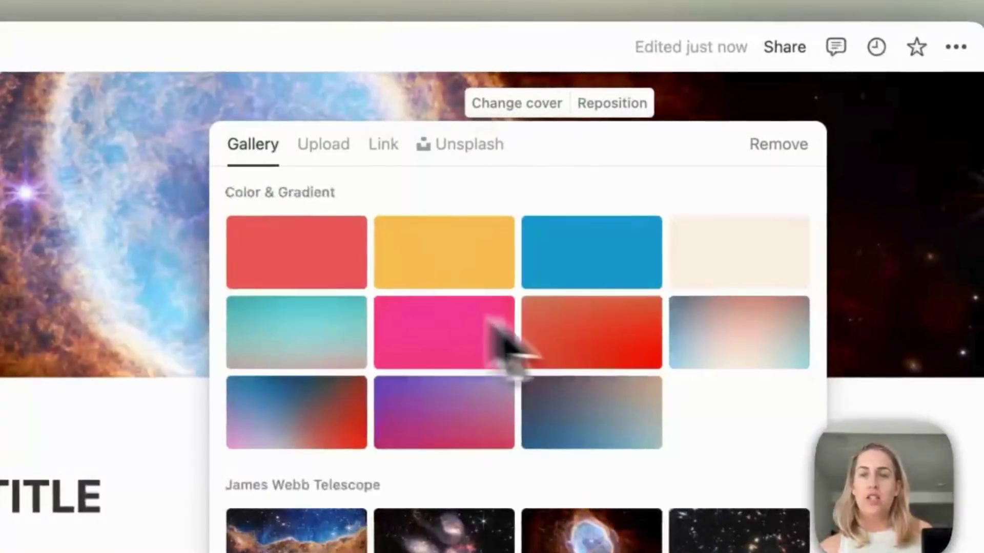
left_click(579, 262)
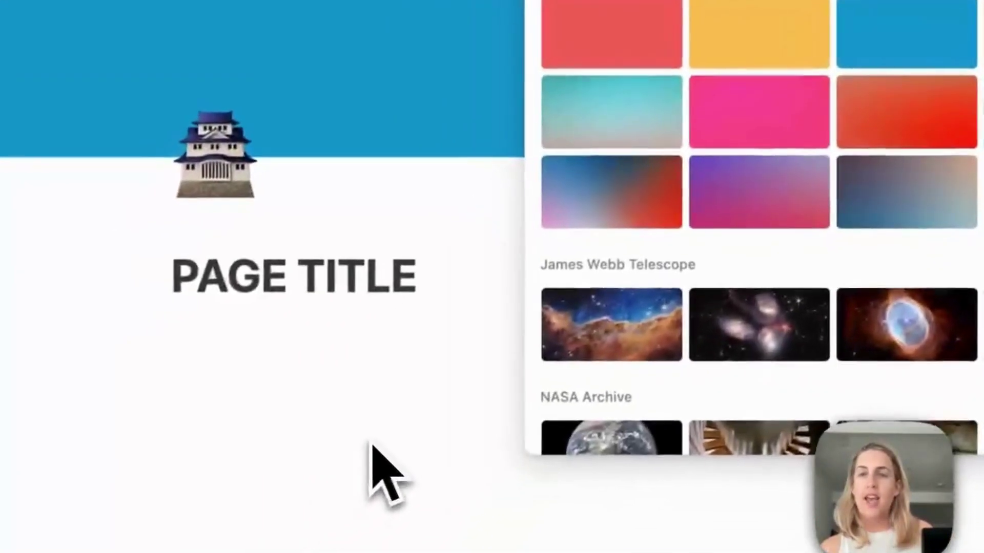
left_click(378, 443)
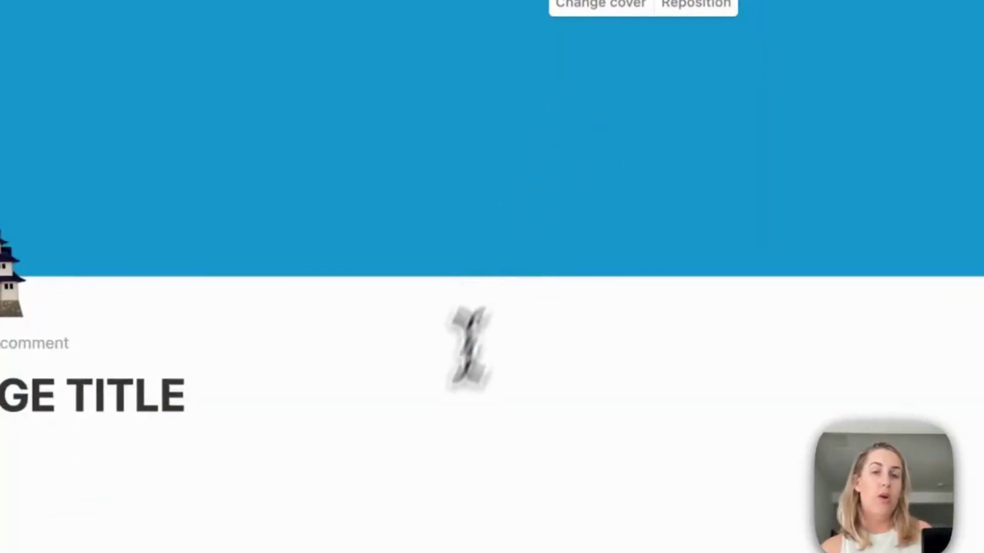
- Place the text cursor on the empty first line below the page title
left_click(424, 441)
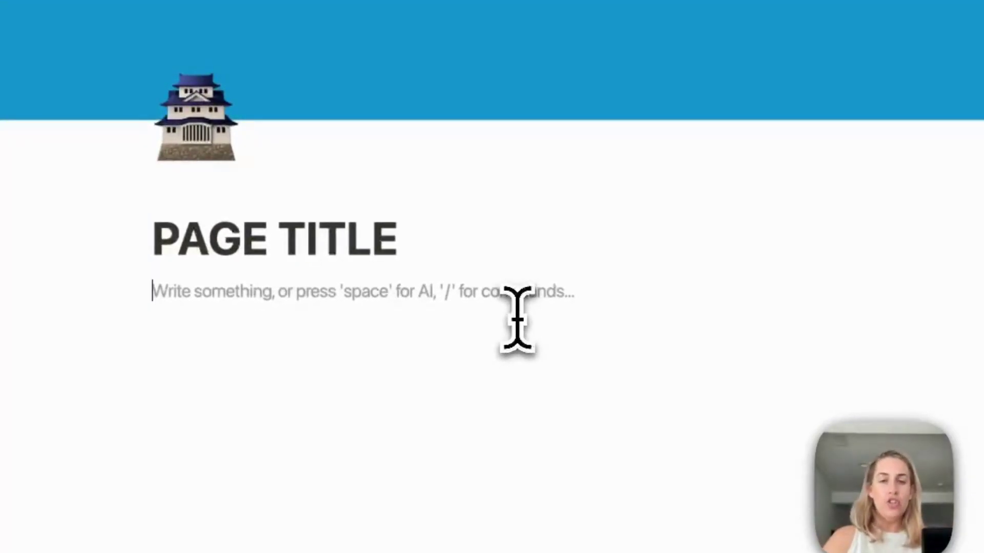
left_click(447, 243)
left_click(382, 303)
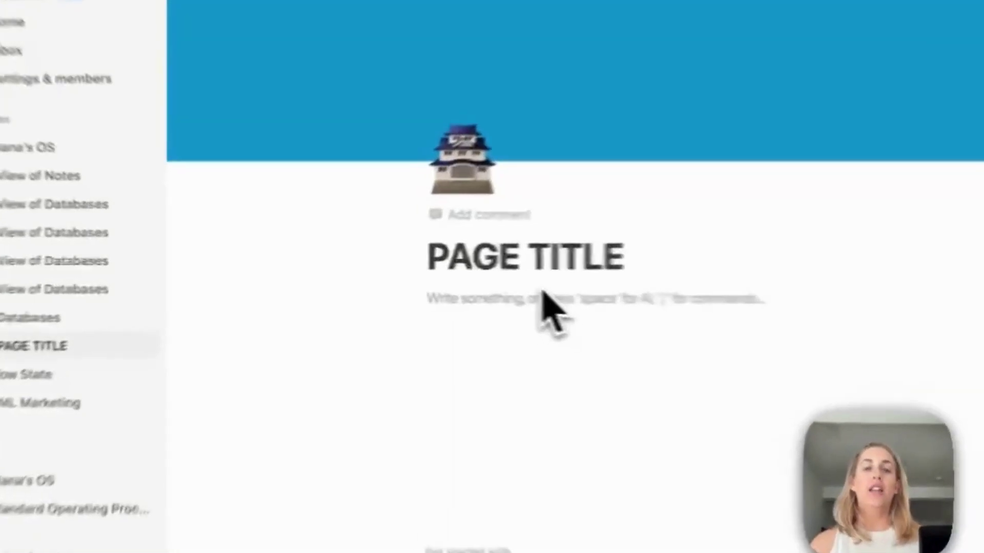
- Rename the page as "Notion 101"
triple_click(429, 265)
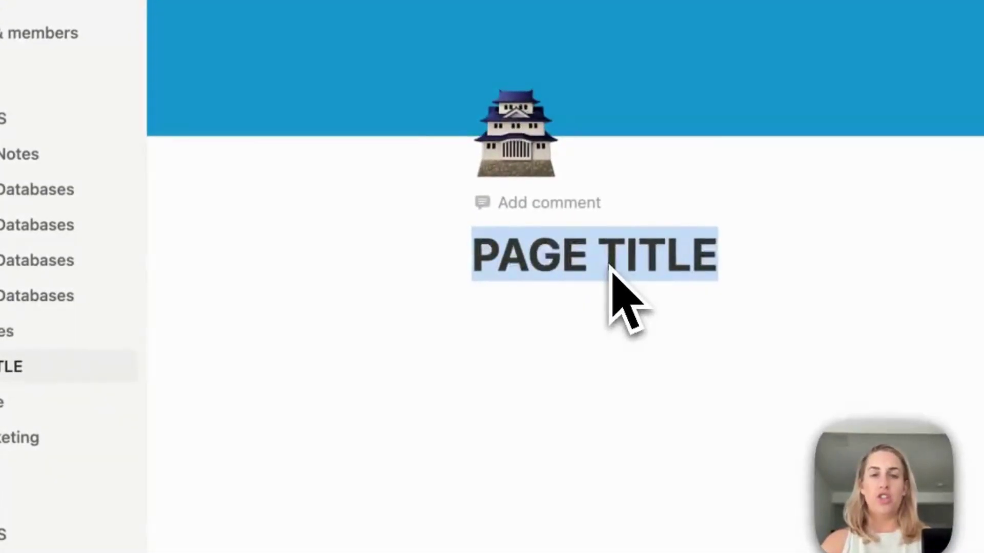
type("Ab")
key("BackSpace")
key("BackSpace")
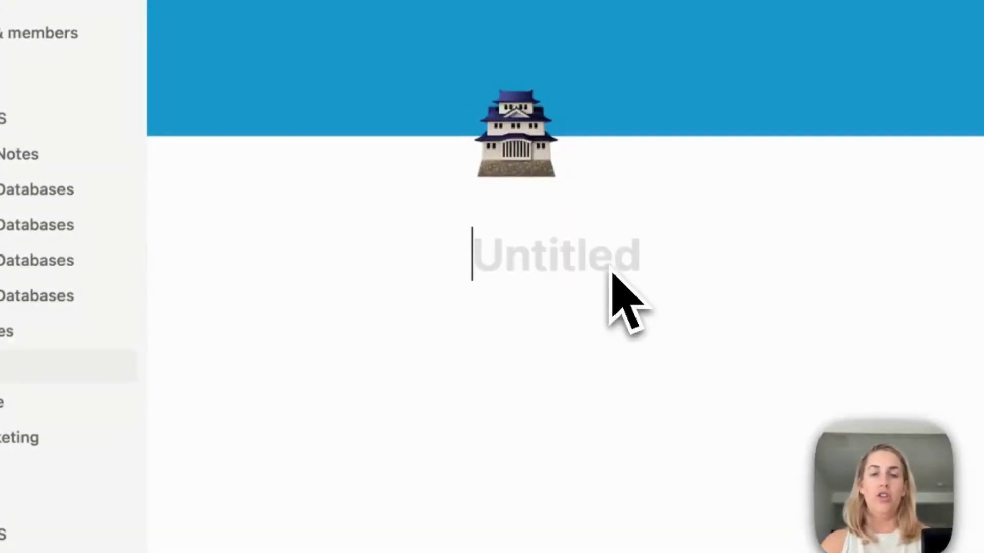
type("Notion 101")
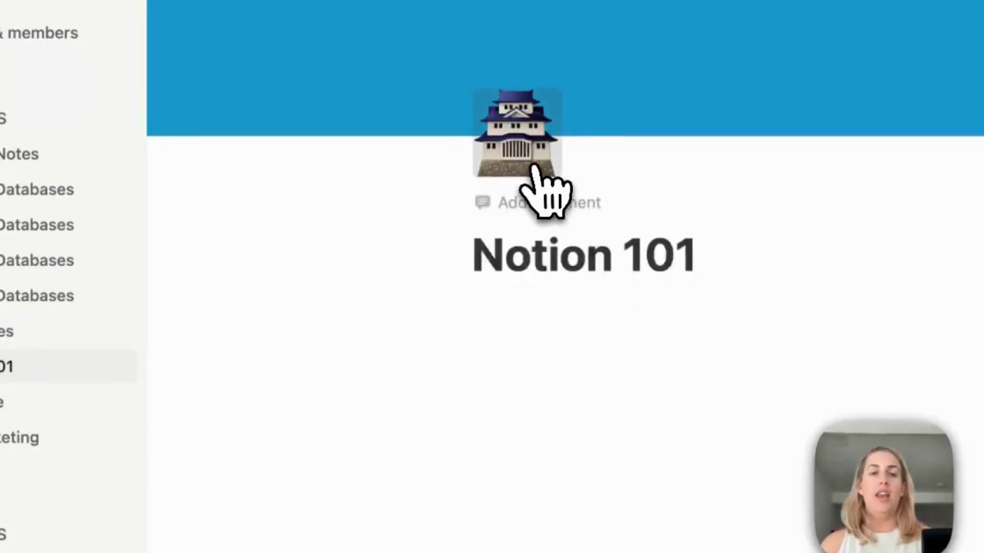
- Replace the castle page icon with the blue Notion icon, filtering the built-in icons by "notion"
left_click(534, 167)
left_click(388, 206)
type("no")
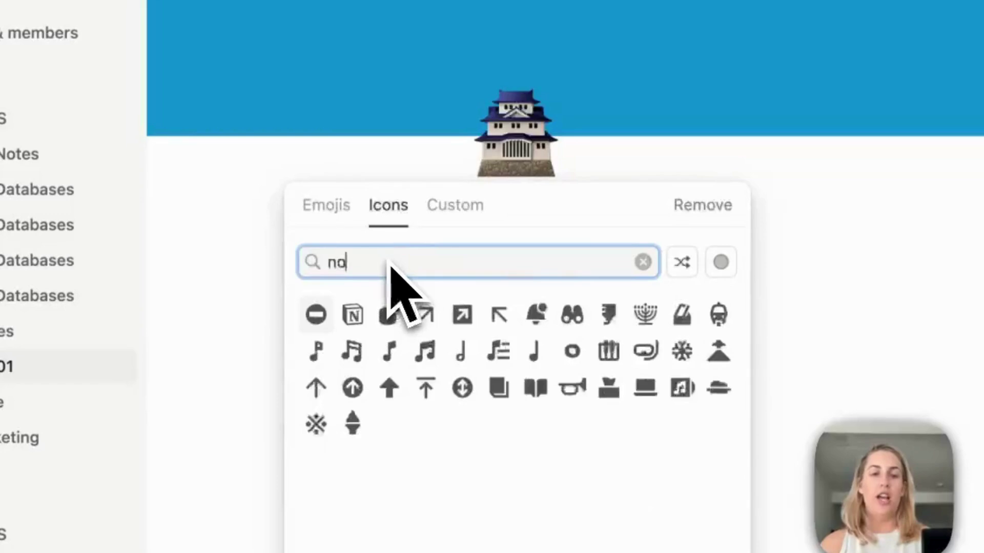
type("tion")
left_click(324, 312)
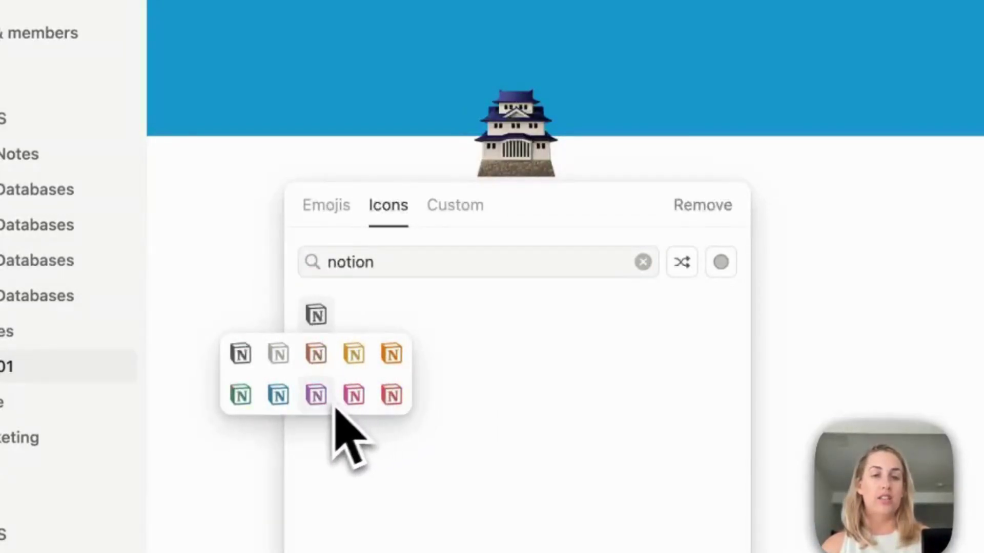
left_click(278, 395)
- Change the Notion page icon's color to orange and return to the empty line below the title
left_click(516, 162)
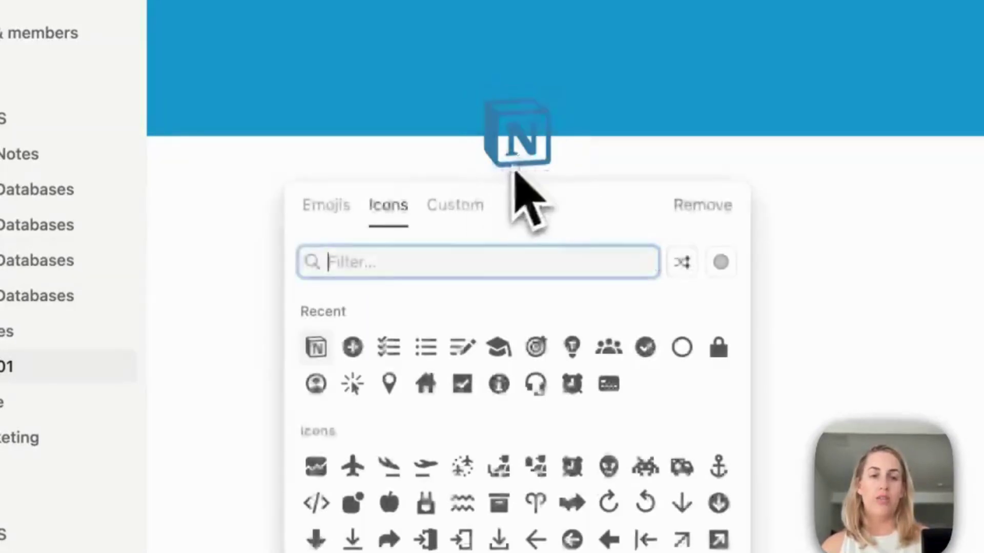
left_click(317, 348)
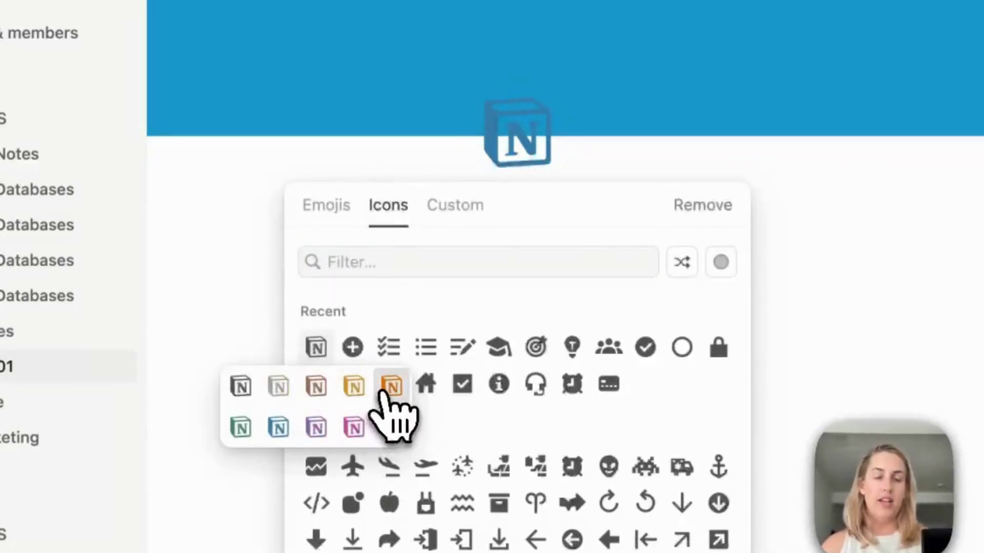
left_click(385, 392)
left_click(594, 359)
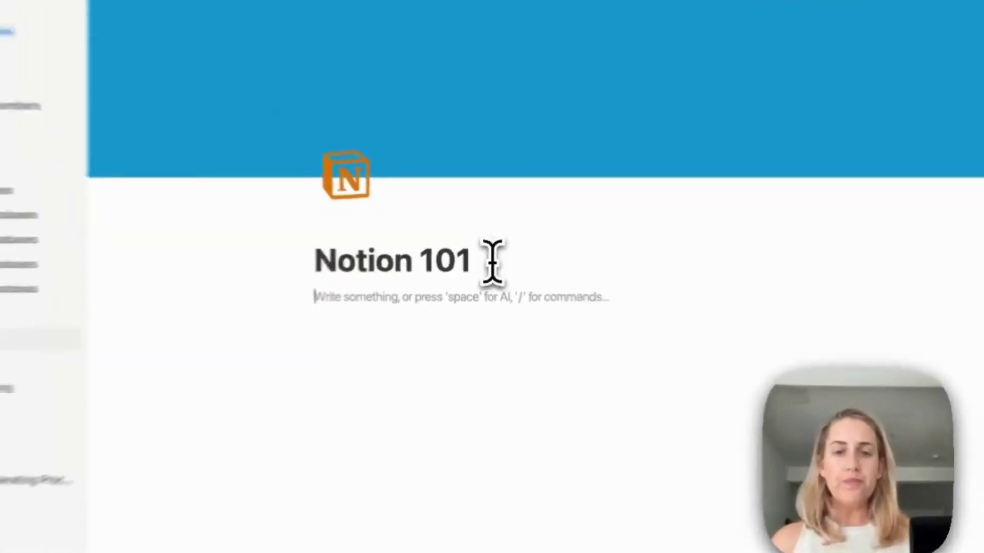
- Examine the basic block types available for the first line of the page, from Text through Callout
type("/")
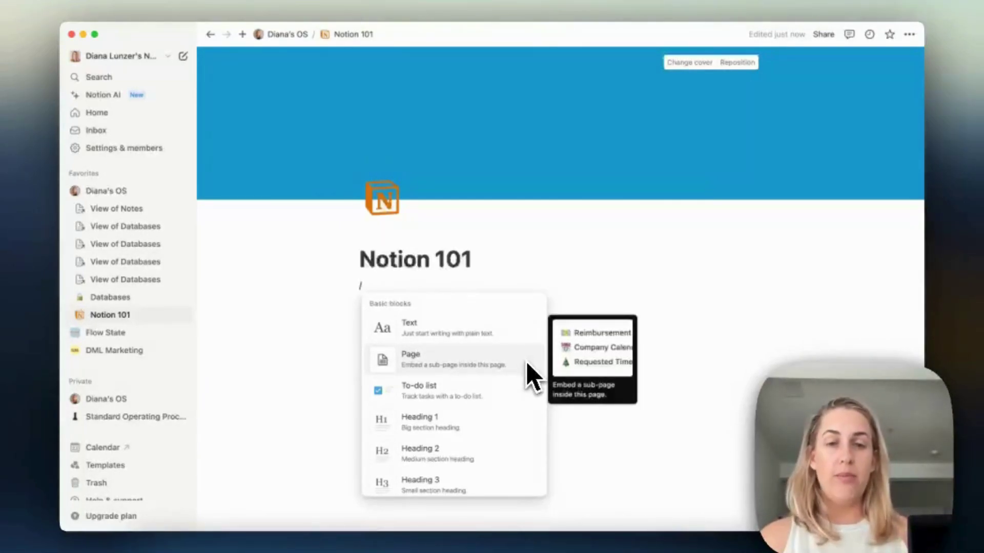
scroll(533, 374, "down", 2)
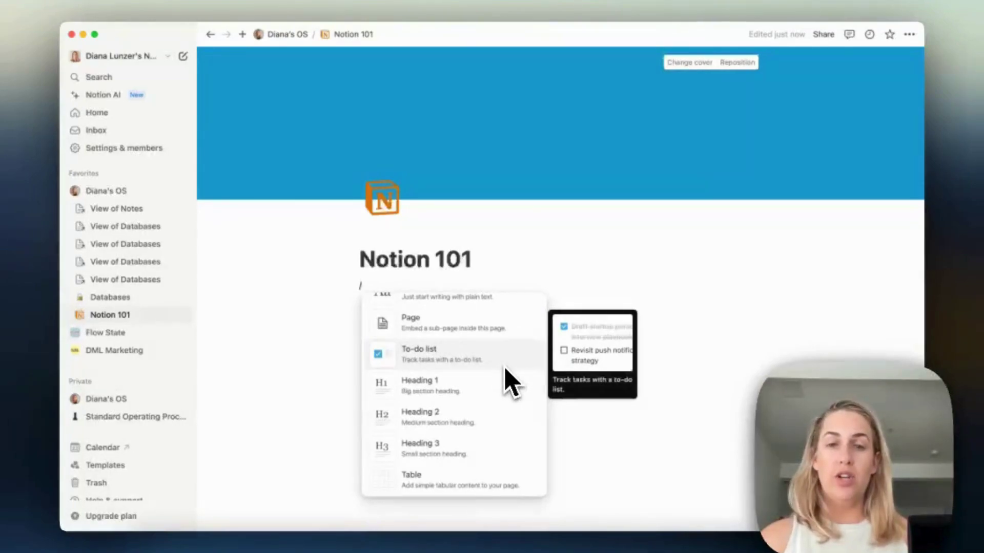
scroll(508, 395, "down", 3)
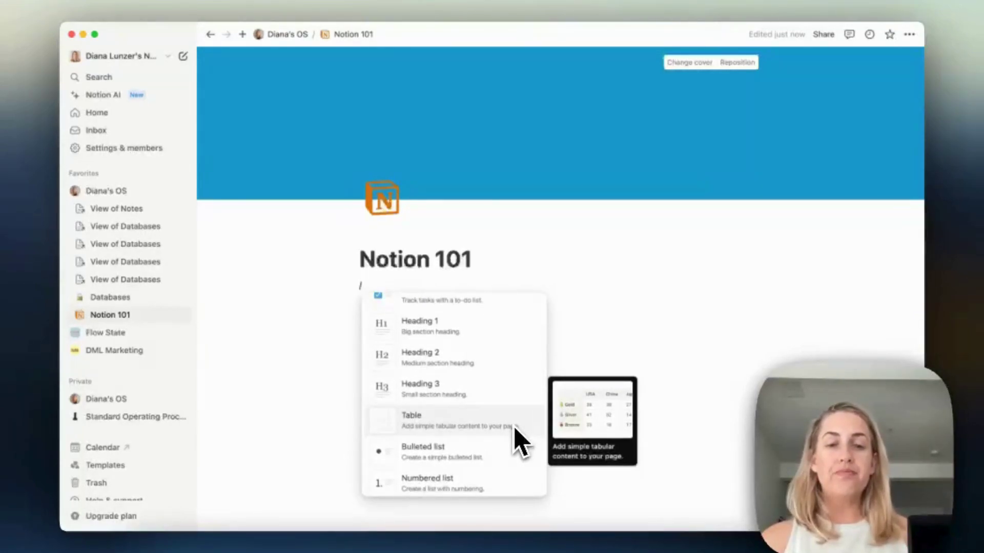
scroll(514, 456, "down", 2)
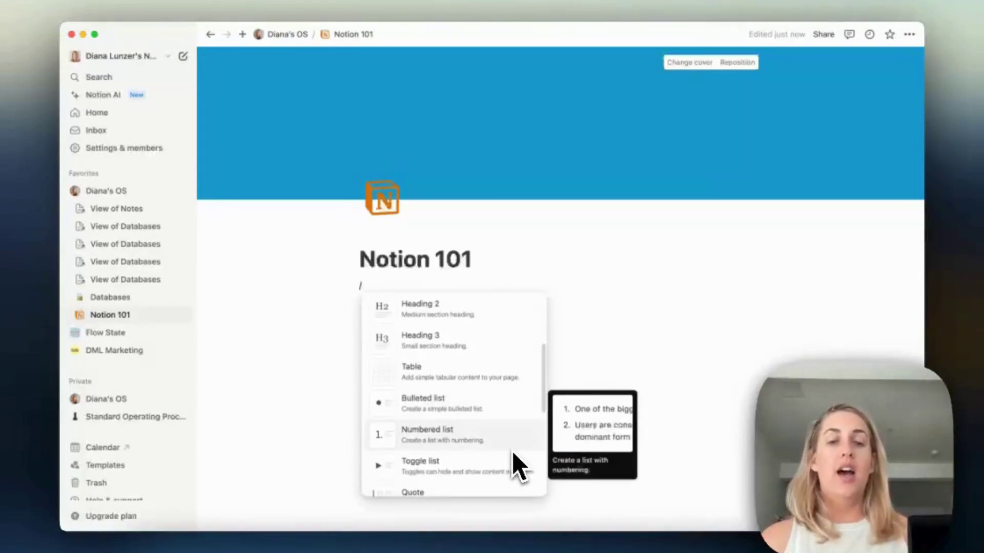
scroll(507, 444, "down", 1)
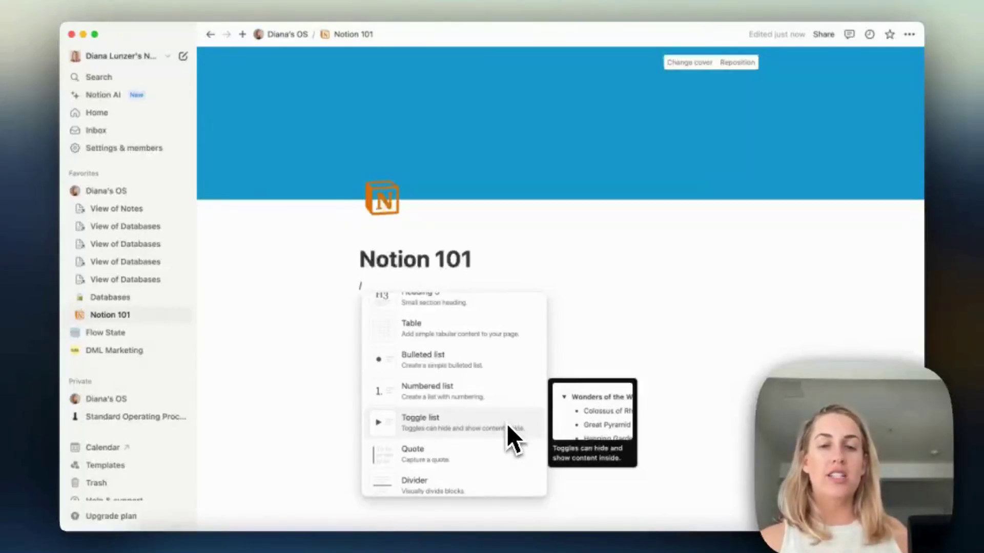
scroll(507, 426, "down", 1)
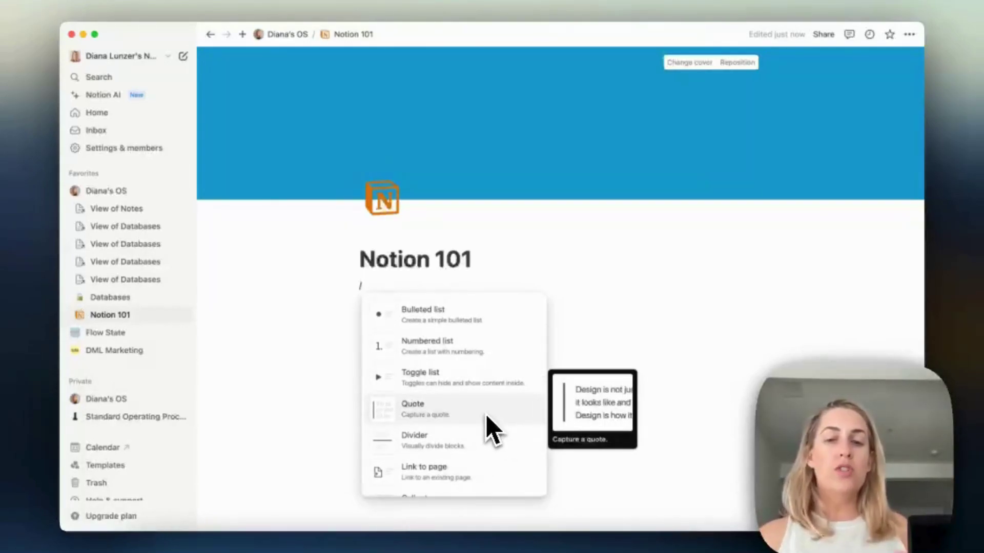
scroll(487, 420, "down", 2)
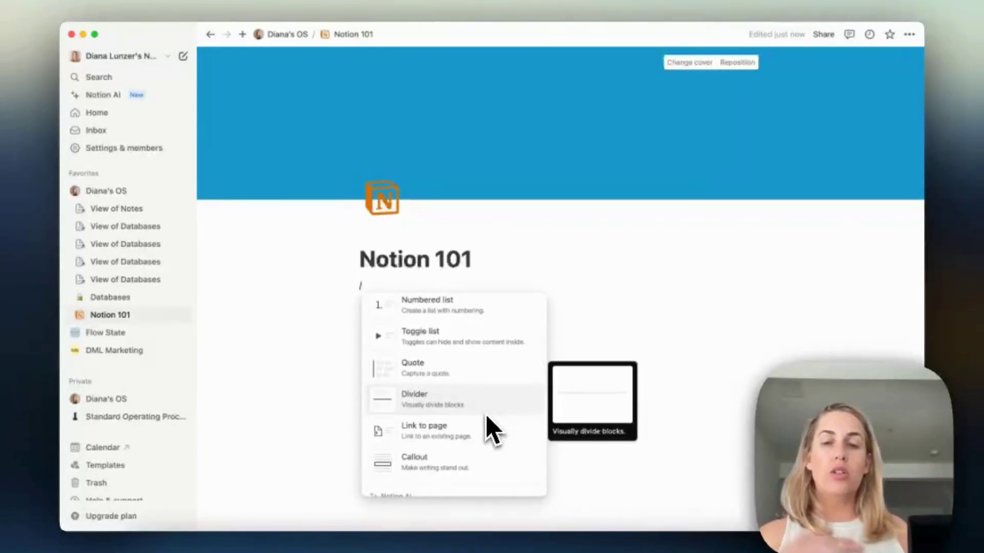
scroll(488, 431, "down", 1)
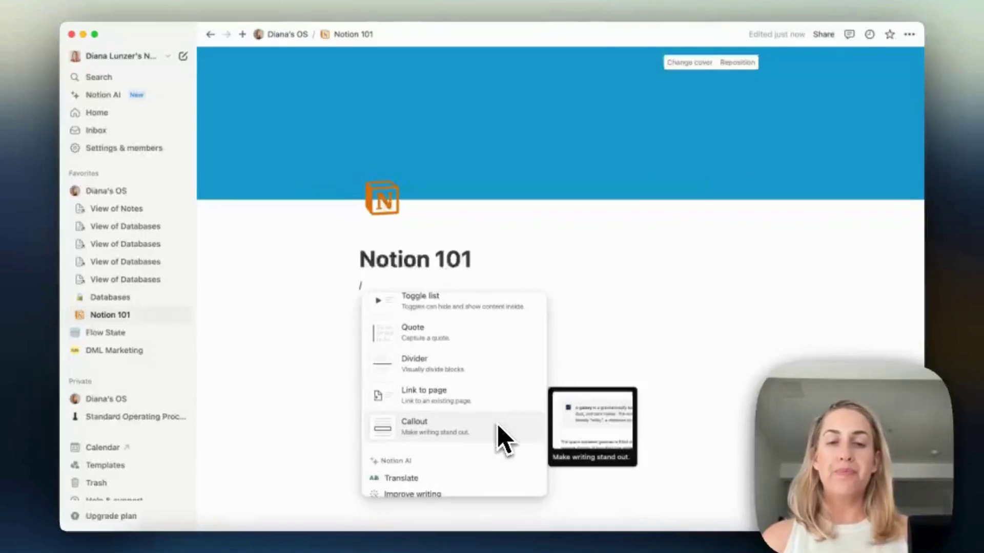
scroll(479, 359, "up", 5)
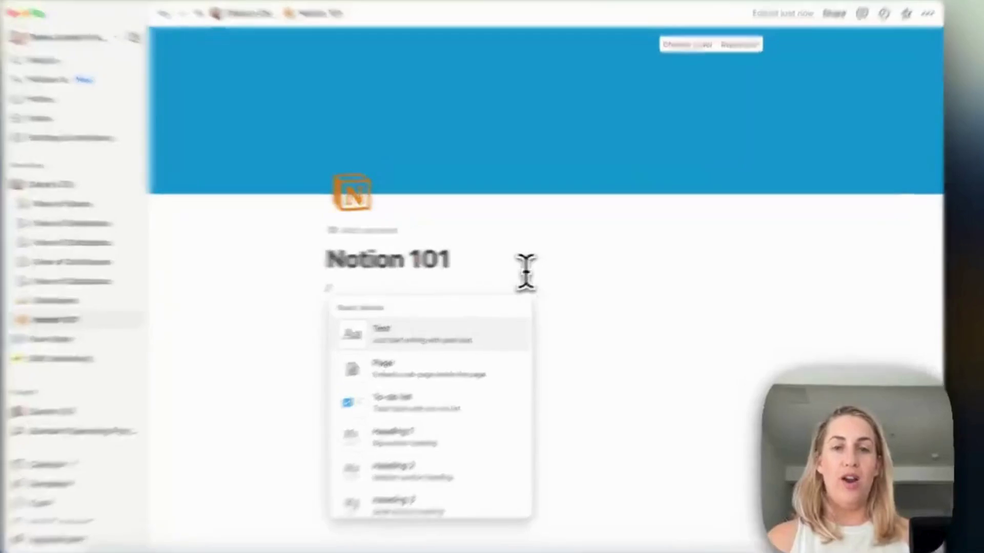
- Insert a four-column layout on the empty line below the page title and place the cursor in its first column
left_click(563, 255)
left_click(297, 309)
key("BackSpace")
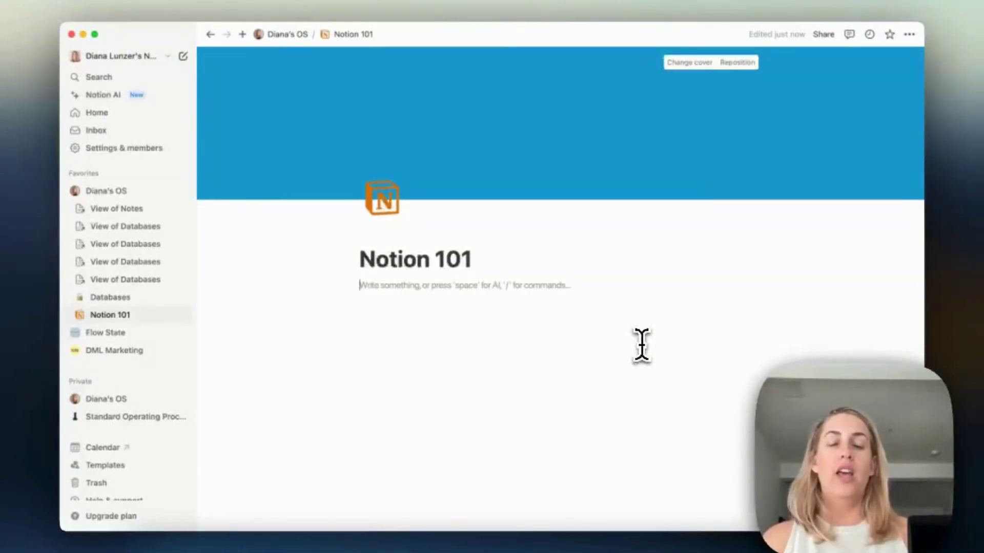
type("/")
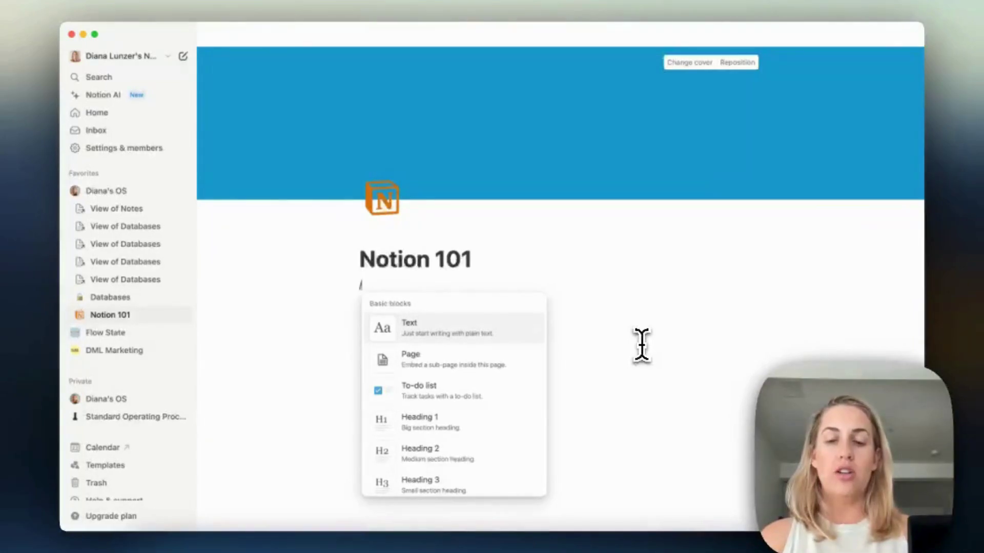
type("column")
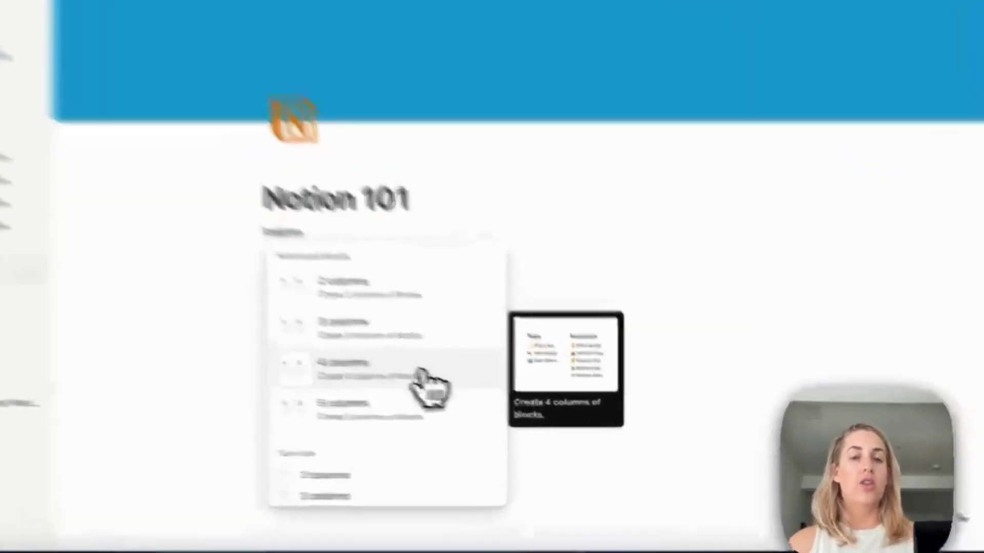
left_click(479, 390)
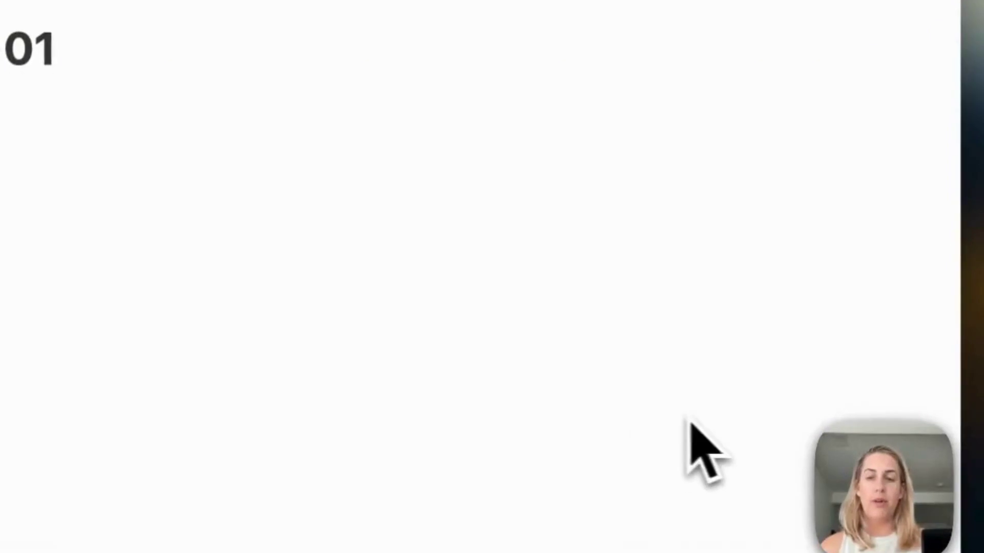
left_click_drag(706, 443, 280, 197)
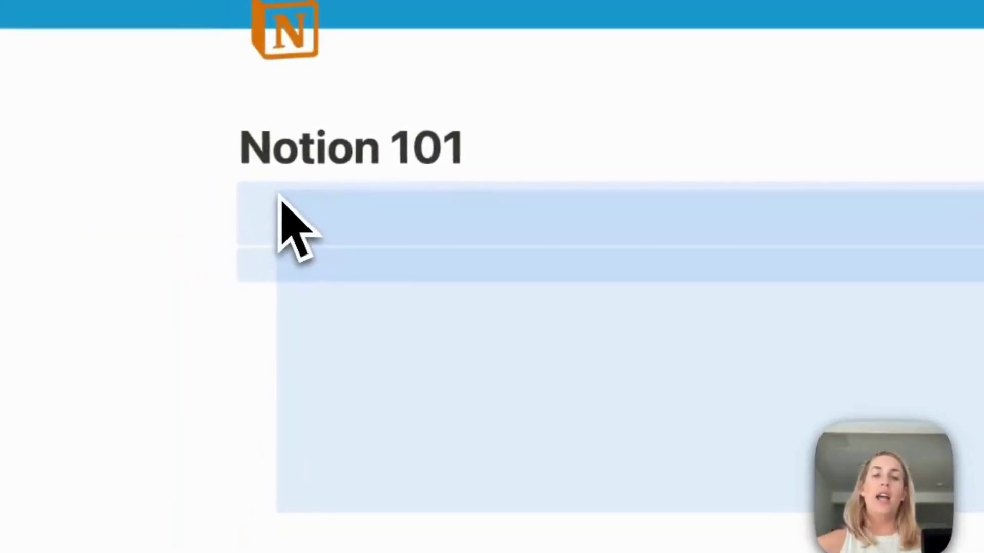
left_click(342, 260)
left_click_drag(705, 283, 66, 256)
left_click(136, 240)
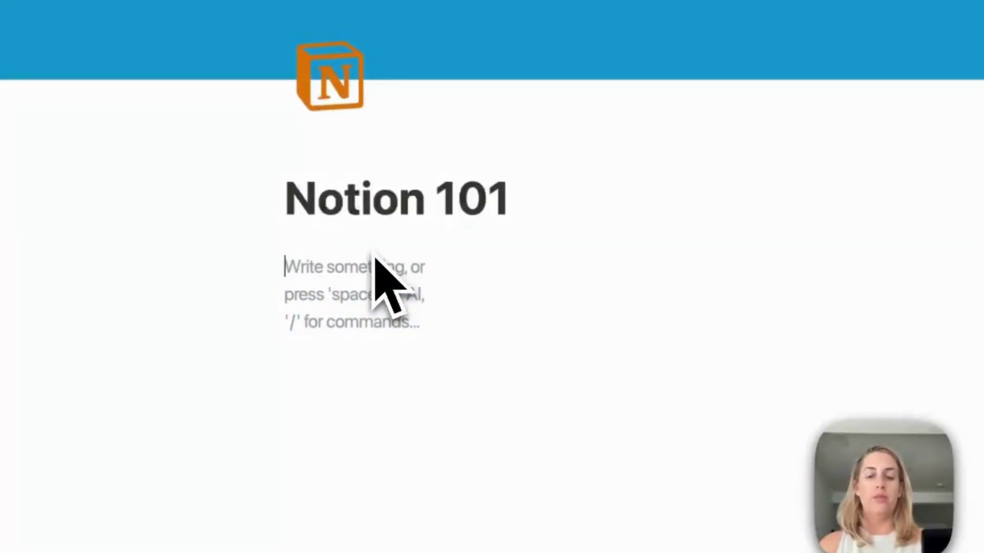
- Add a level 1 heading reading "column 1" in the first column
type("/h")
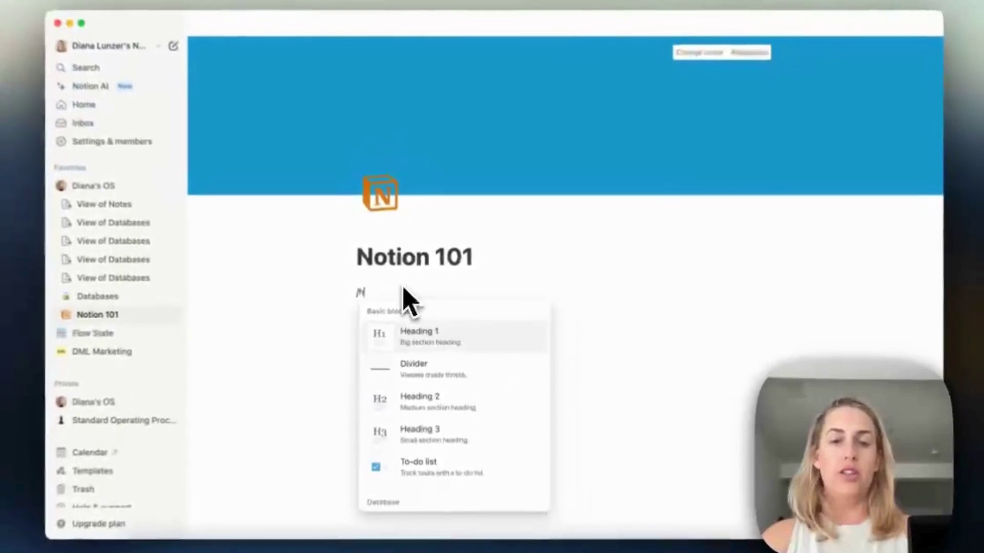
type("eading")
key("Return")
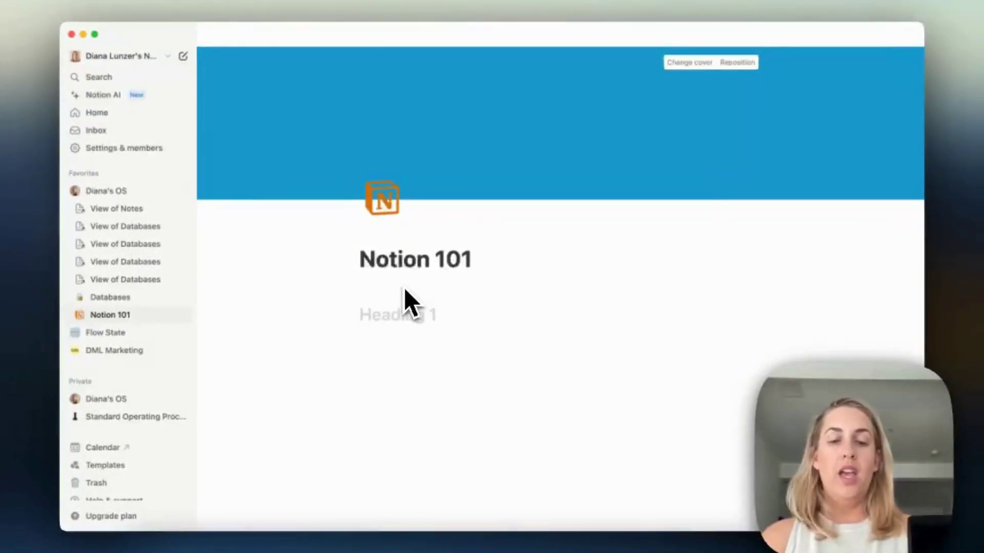
type("column 1")
key("Return")
type("titl")
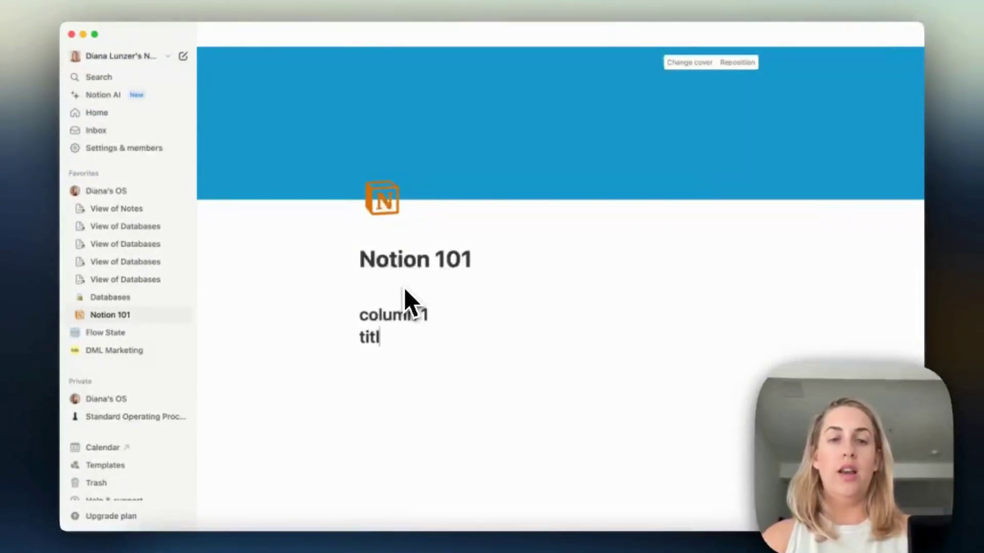
key("BackSpace")
key("BackSpace")
key("BackSpace")
key("BackSpace")
key("BackSpace")
- Add a divider and the line "Body text" below the "column 1" heading
key("Return")
type("/div")
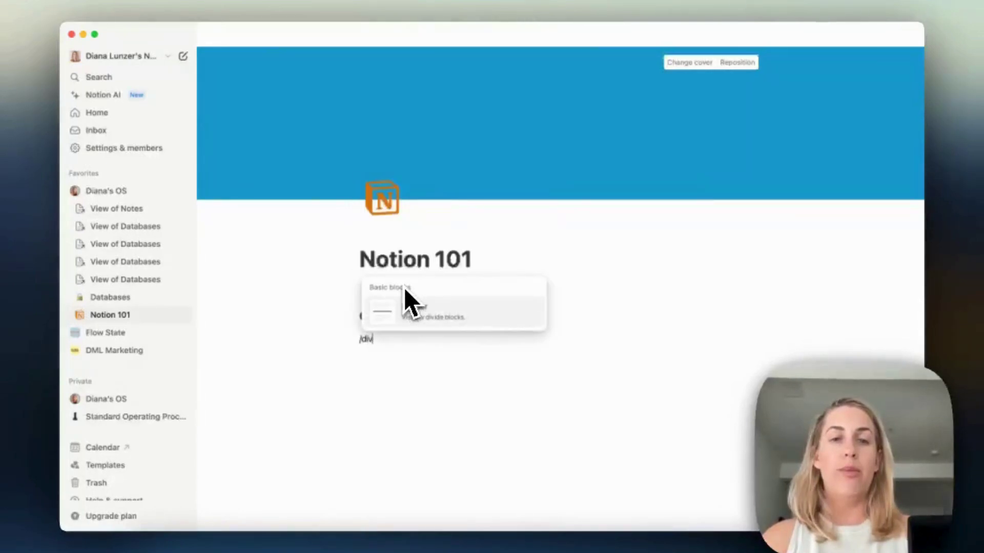
key("BackSpace")
type("Body text")
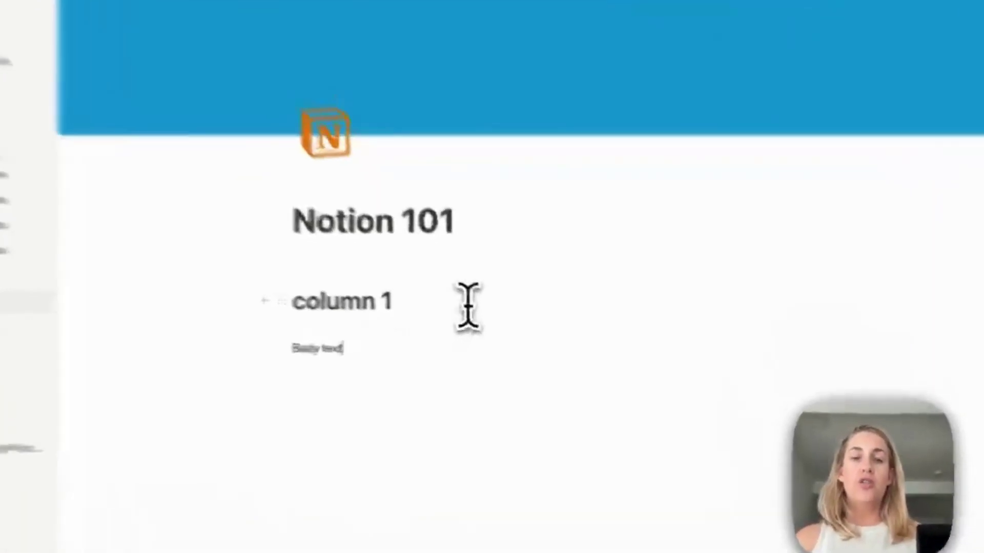
- Add a level 1 heading reading "column 2" in the second column
left_click(487, 315)
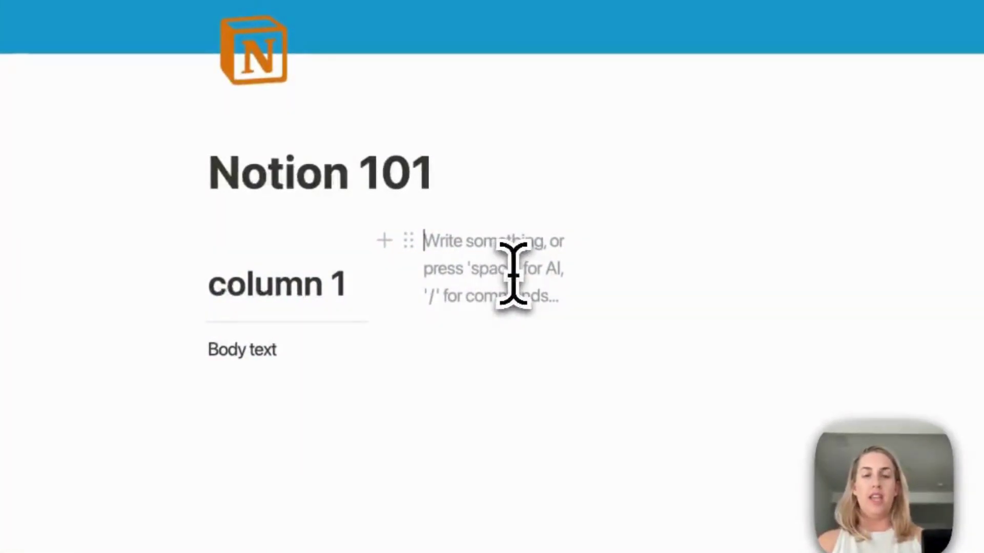
type("/")
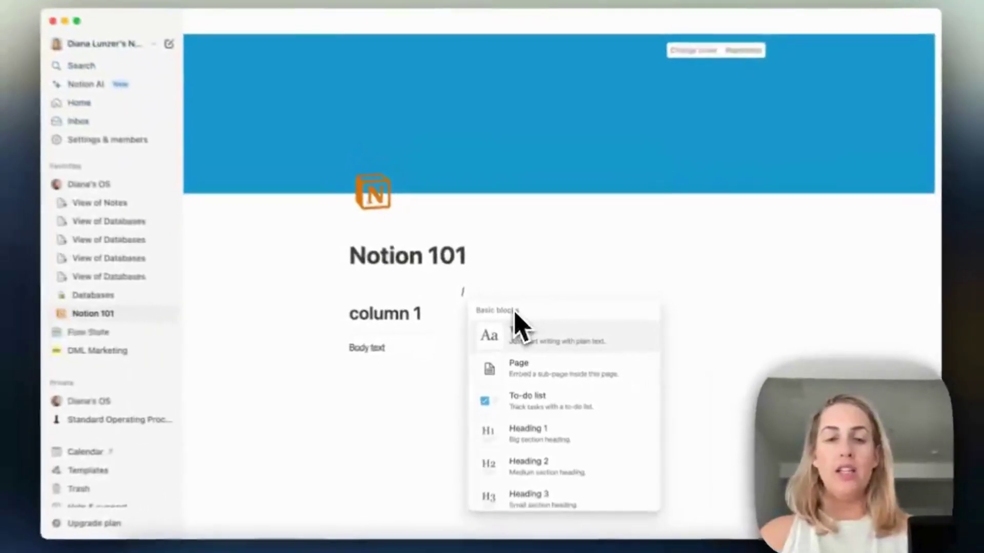
type("heading")
key("Return")
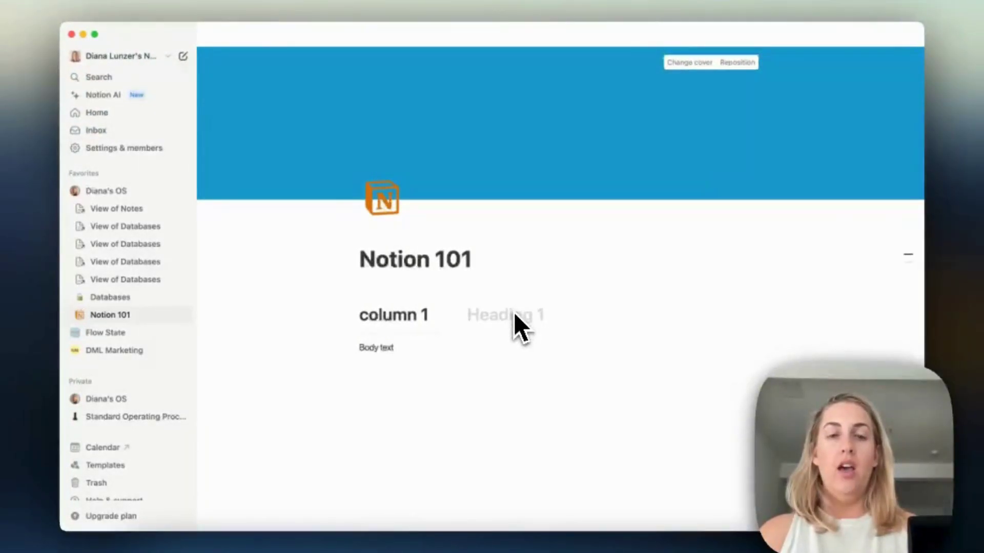
type("column")
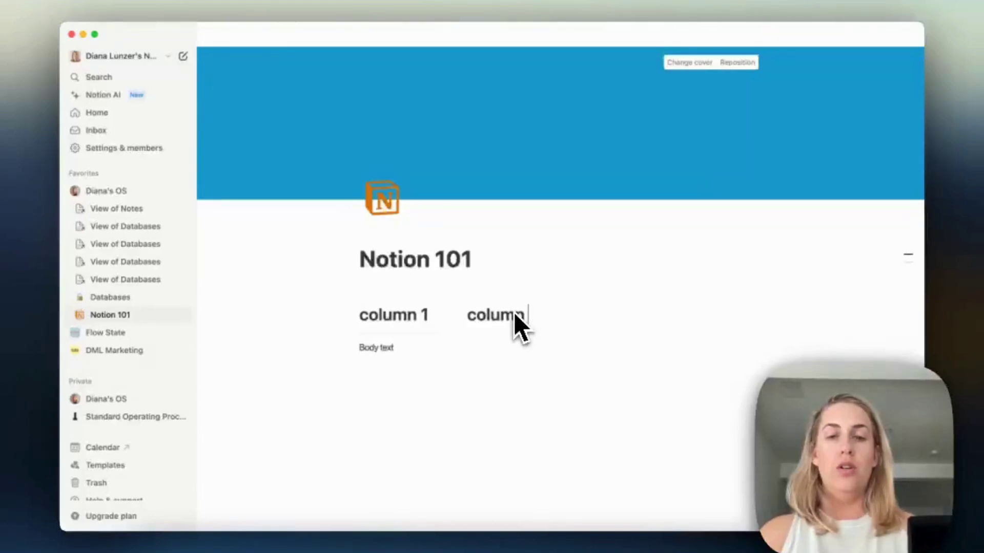
type(" 2")
- Add a divider and the line "Body text" below the "column 2" heading
key("Return")
type("/")
key("BackSpace")
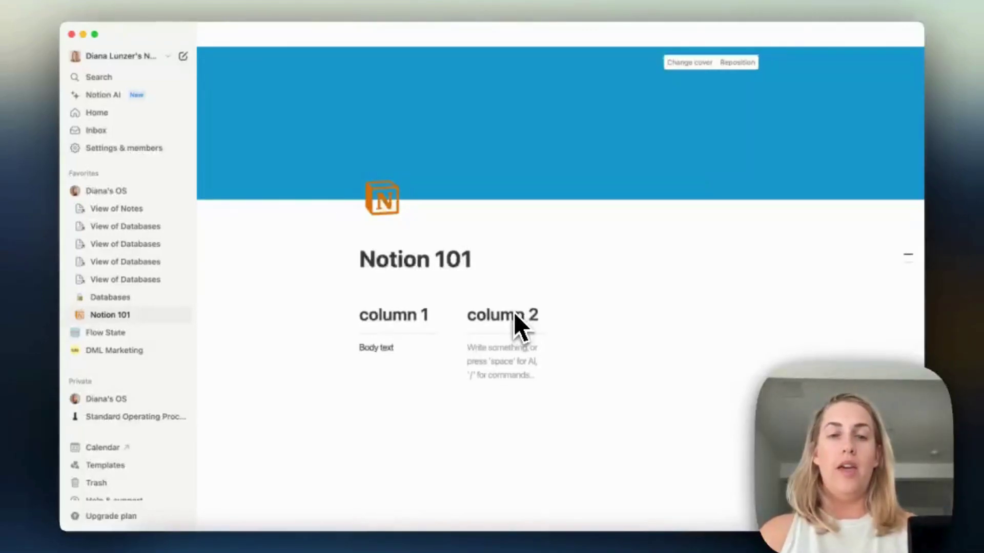
type("Body text")
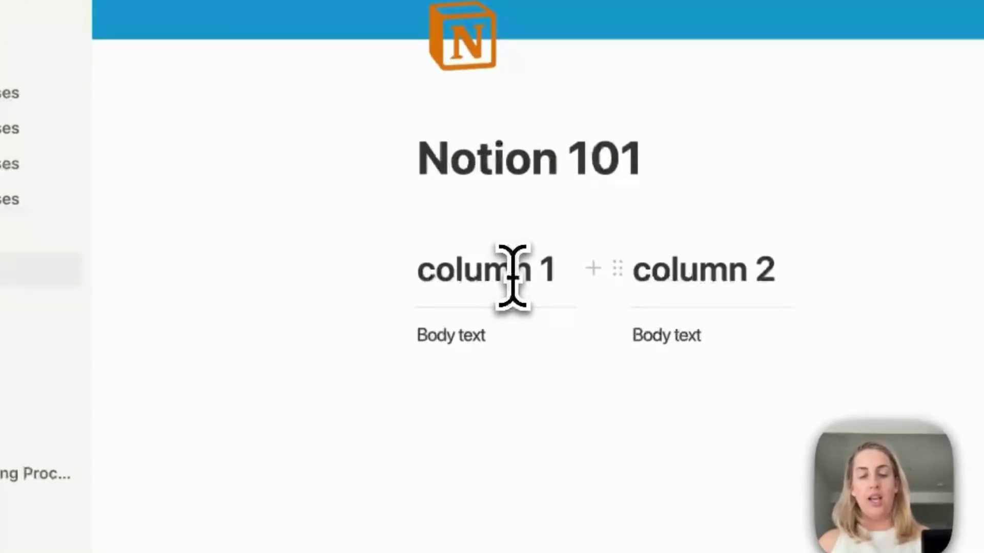
- Duplicate the "column 1" heading block and delete the copy
key("super+d")
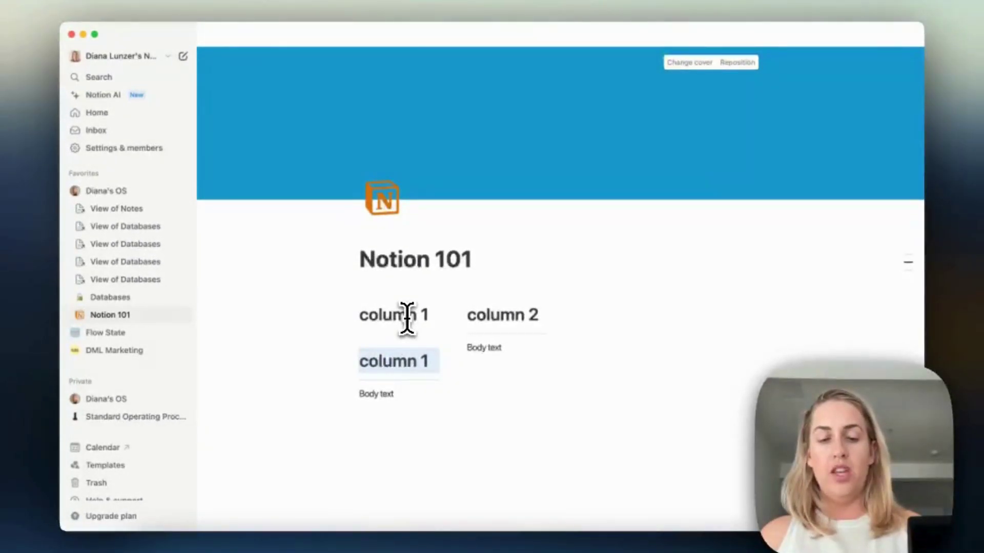
key("BackSpace")
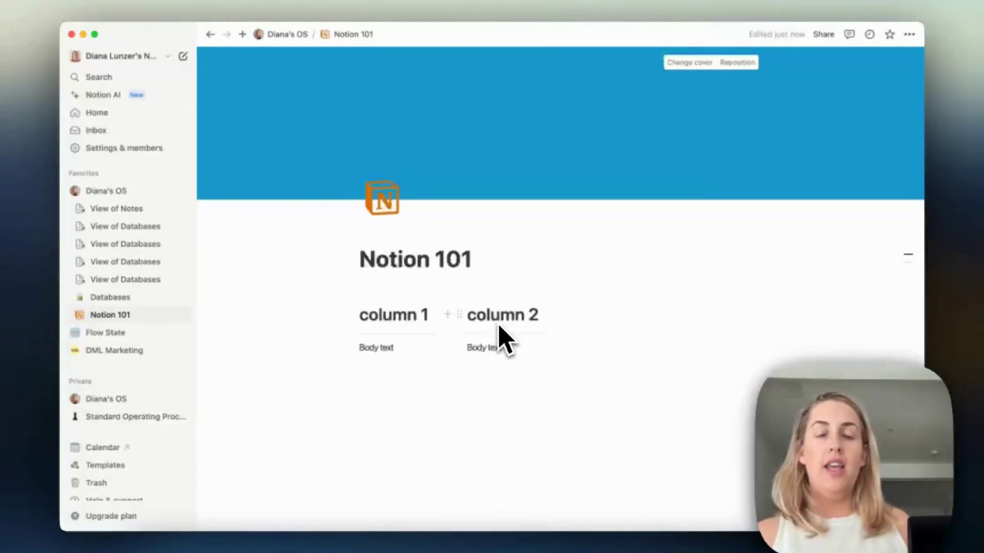
scroll(575, 331, "down", 1)
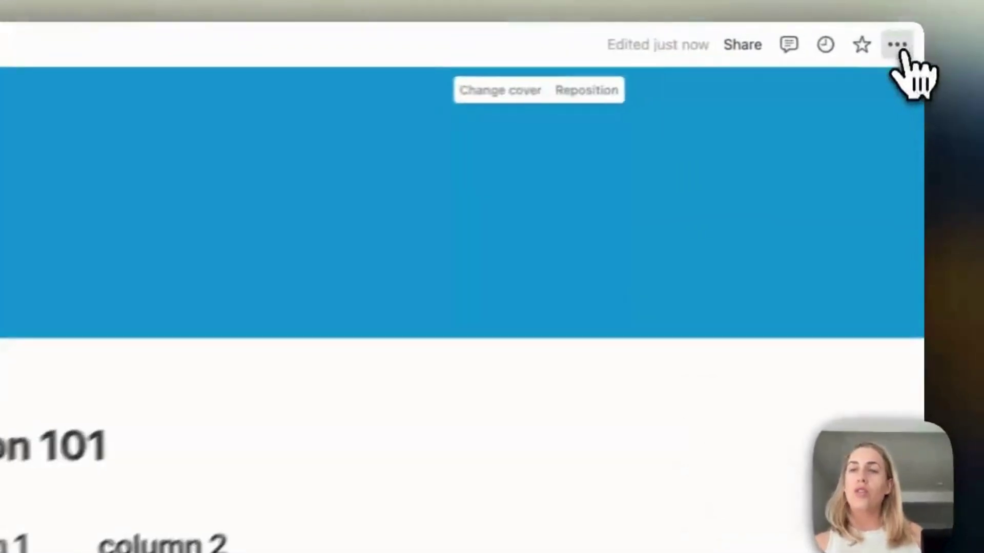
- Try the Serif and Mono font styles on the page and return it to Default
left_click(910, 34)
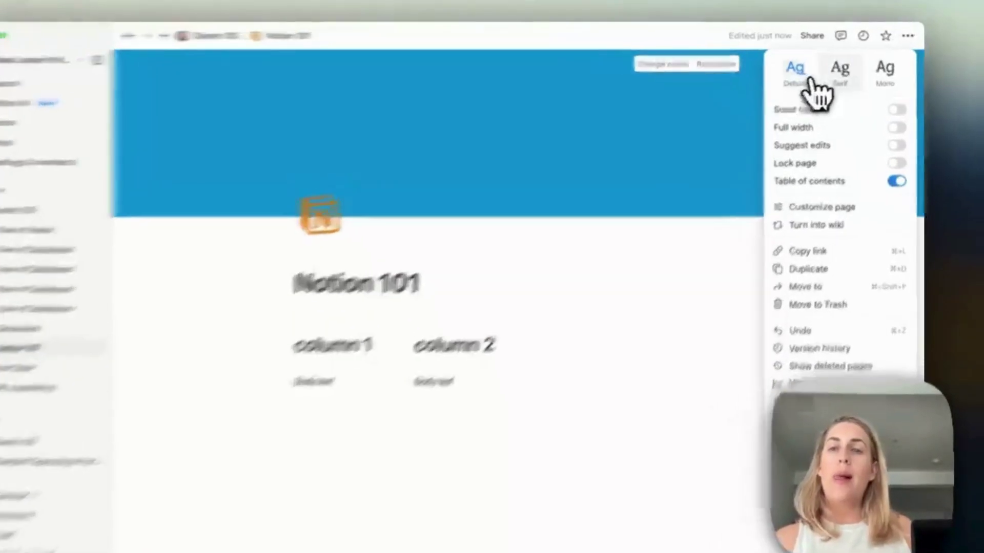
left_click(849, 64)
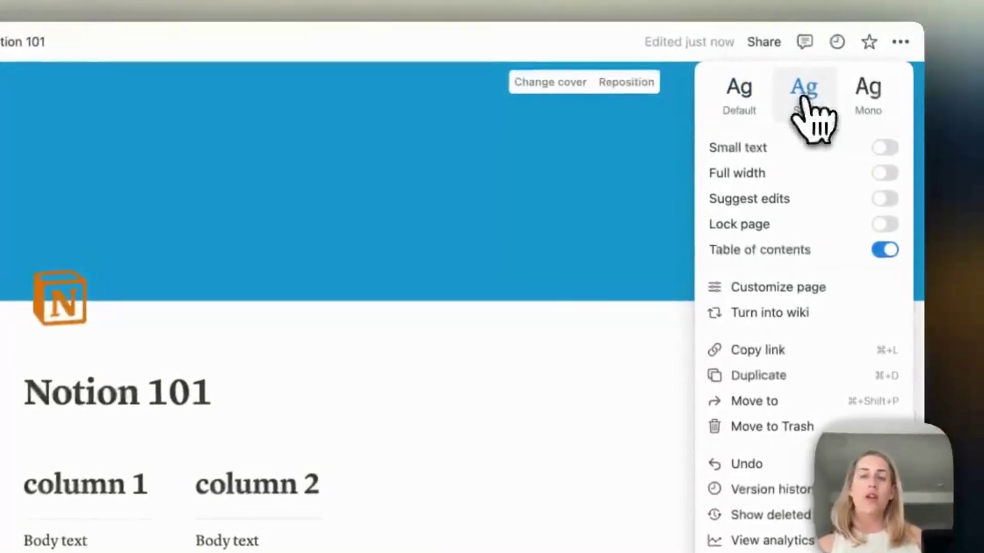
left_click(869, 97)
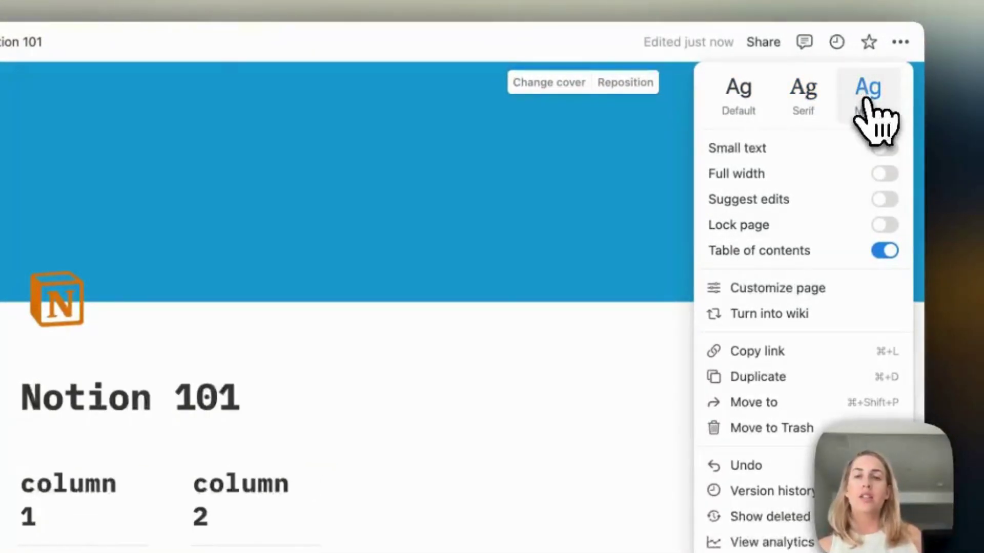
left_click(755, 112)
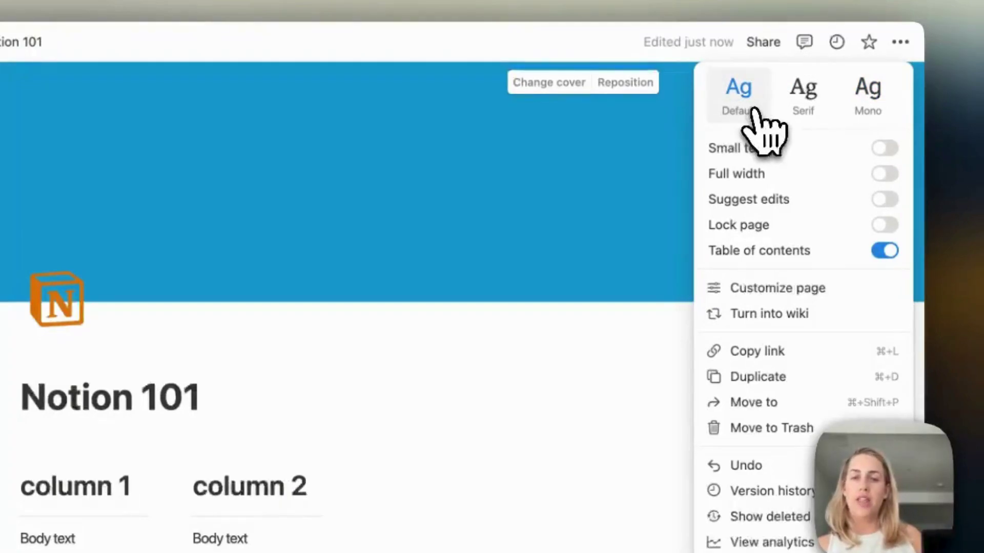
- Turn the page's small text option on and back off, and do the same with full width
left_click(884, 148)
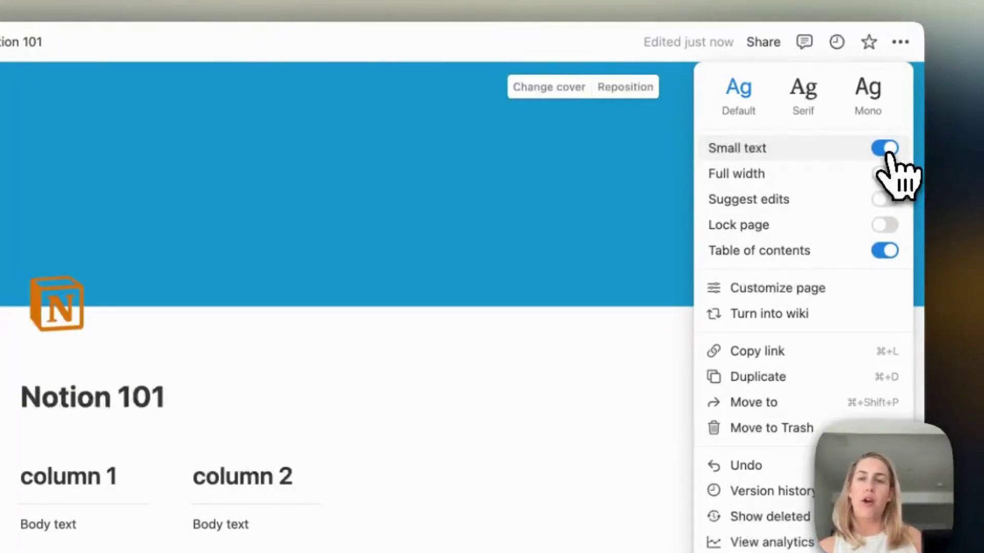
left_click(886, 151)
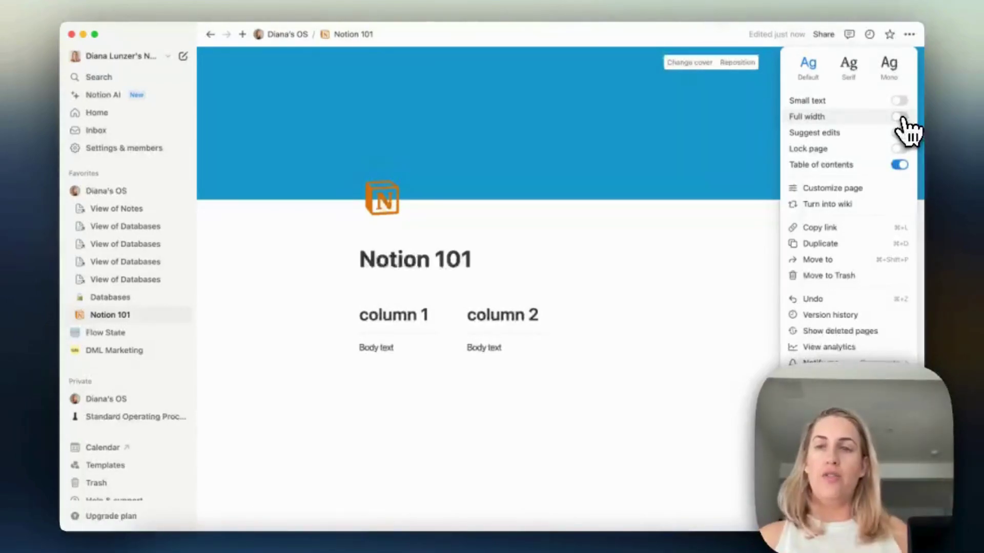
left_click(900, 117)
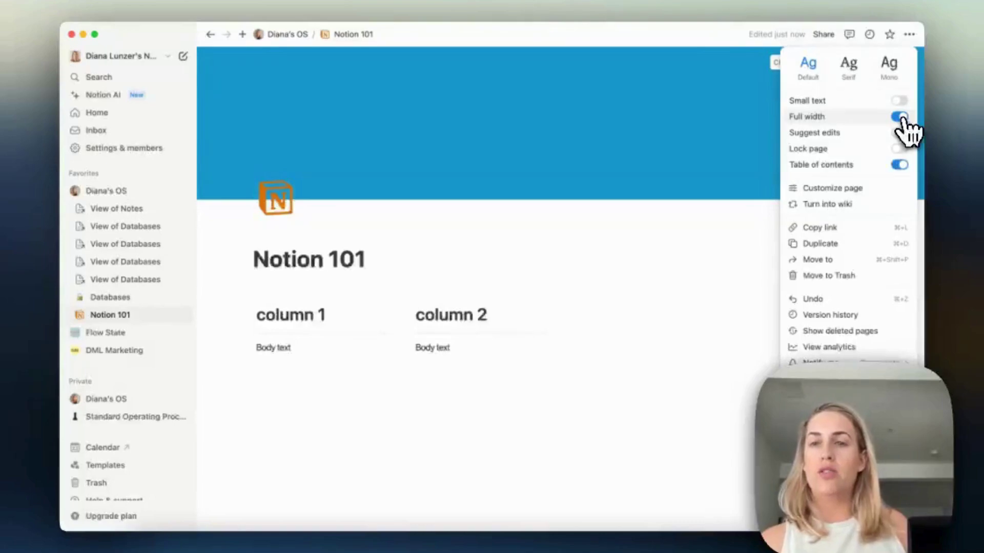
left_click(901, 118)
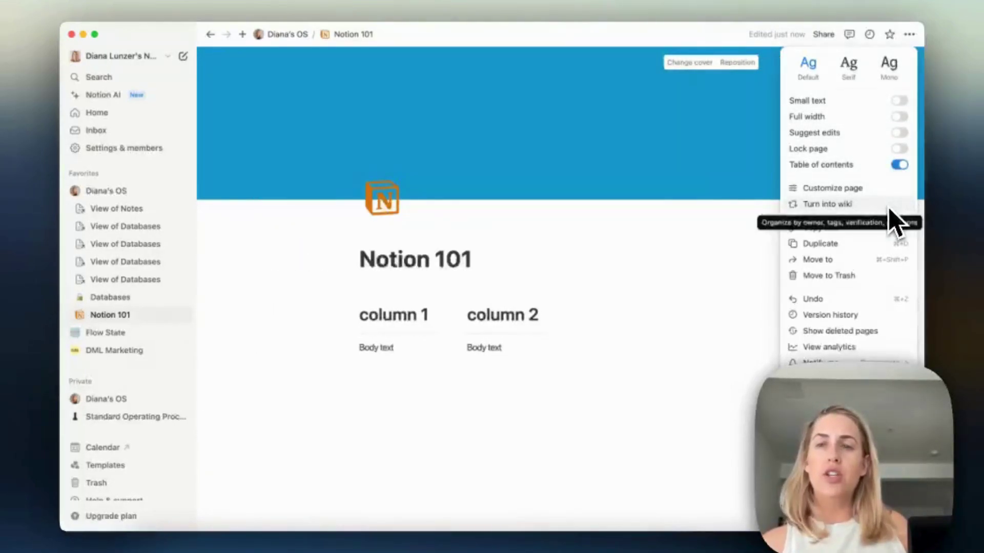
- Turn the page's table of contents off and back on, and look up the page's version history
left_click(898, 165)
left_click(896, 165)
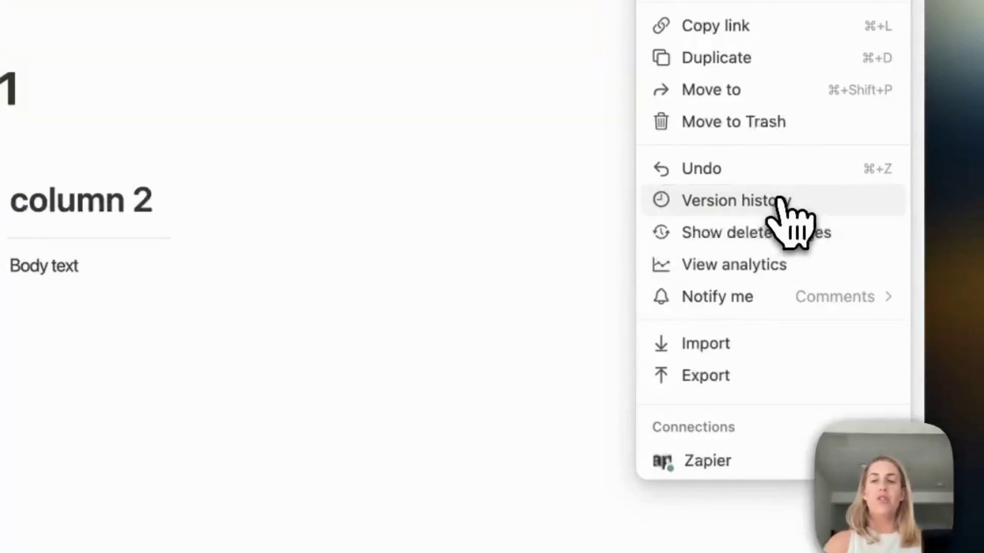
left_click(779, 201)
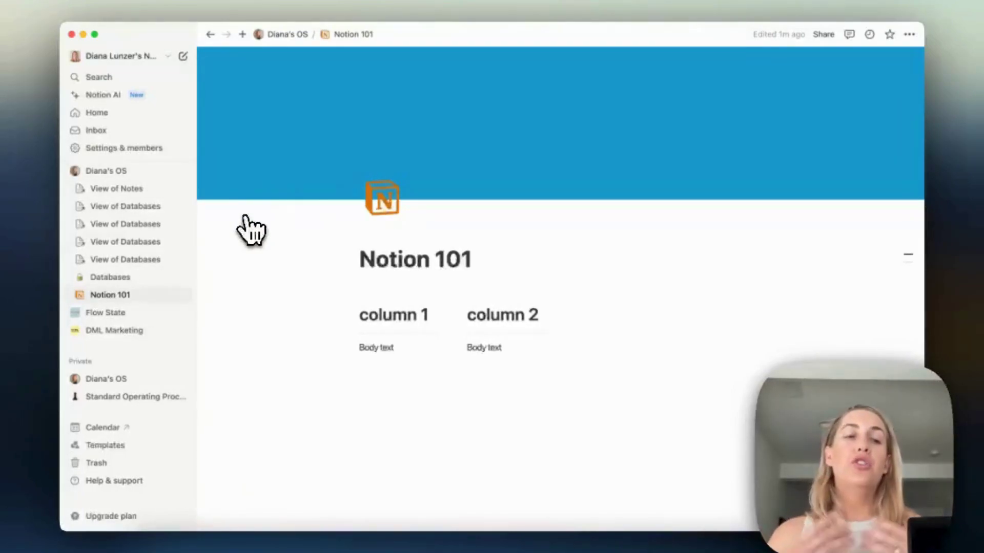
- Delete all the column content from the page and clear the "Notion 101" title
left_click_drag(524, 461, 350, 264)
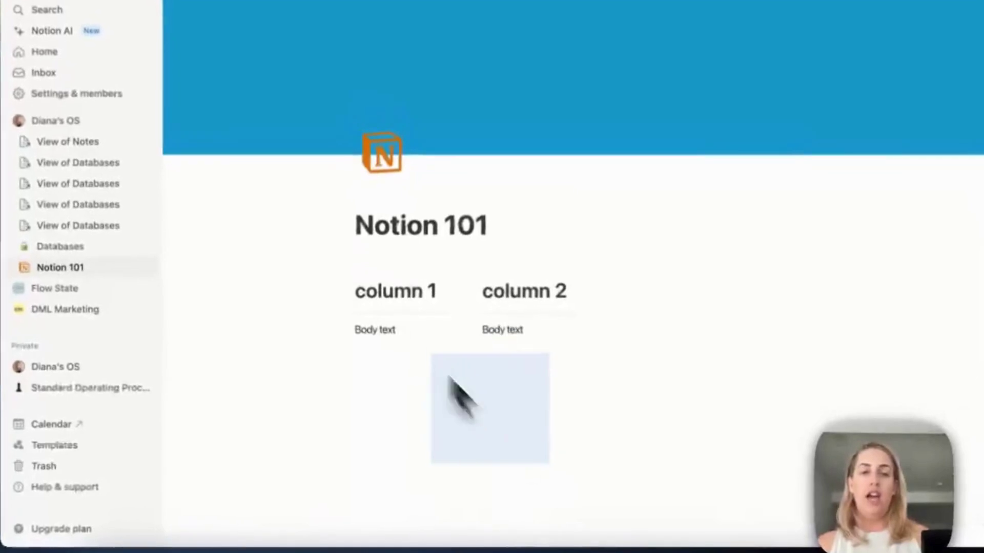
left_click_drag(344, 228, 340, 222)
key("BackSpace")
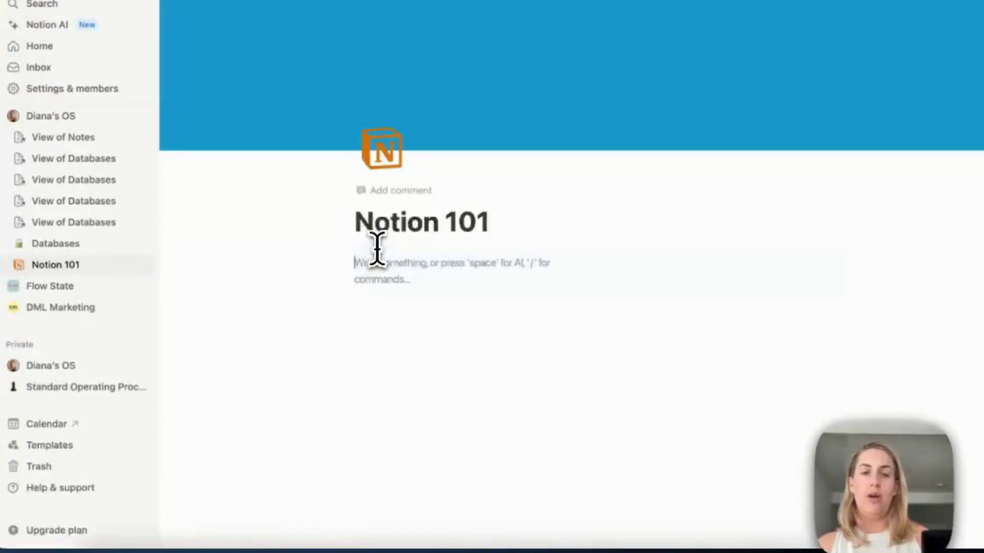
double_click(414, 230)
triple_click(414, 231)
key("BackSpace")
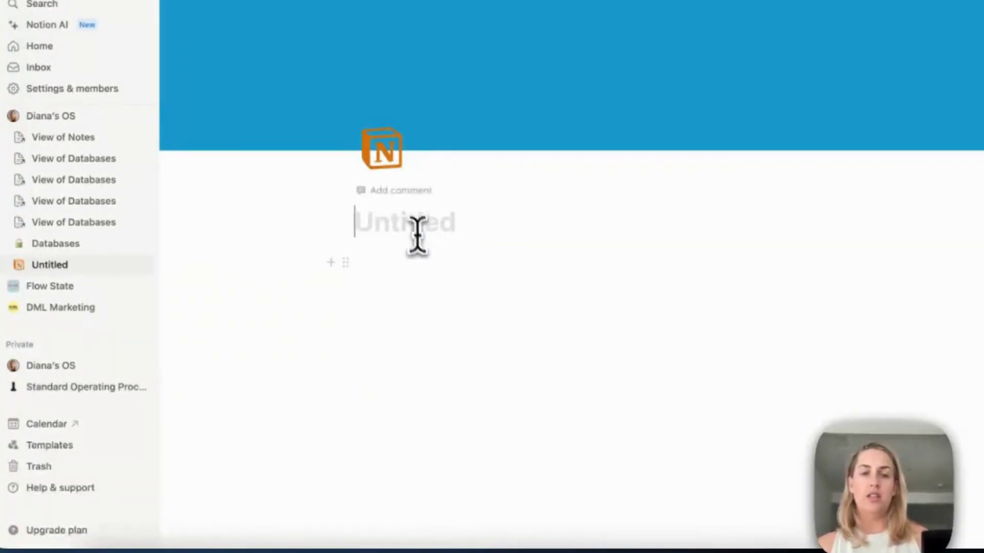
- Browse the template gallery's featured collections and top categories from the emptied page, and return to the untitled page
left_click(438, 304)
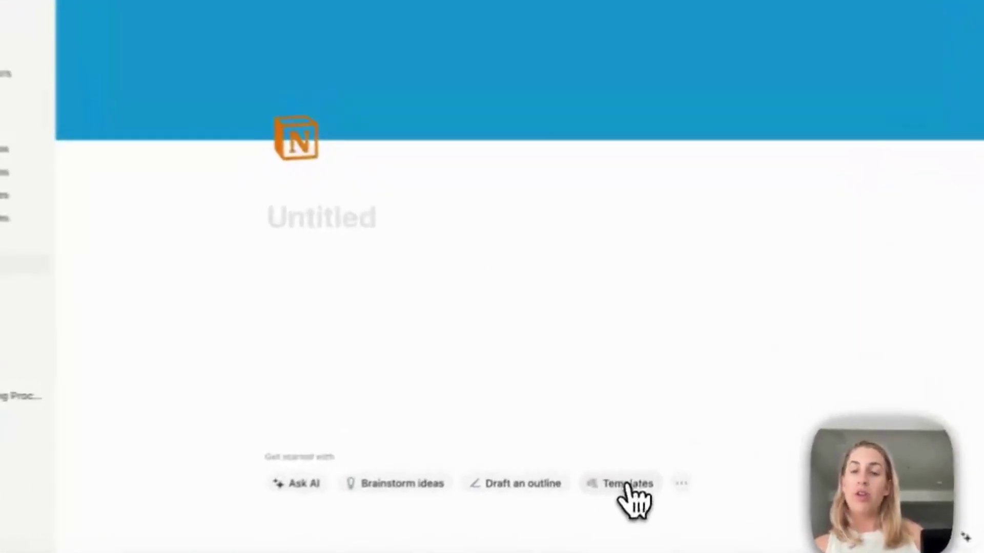
left_click(627, 486)
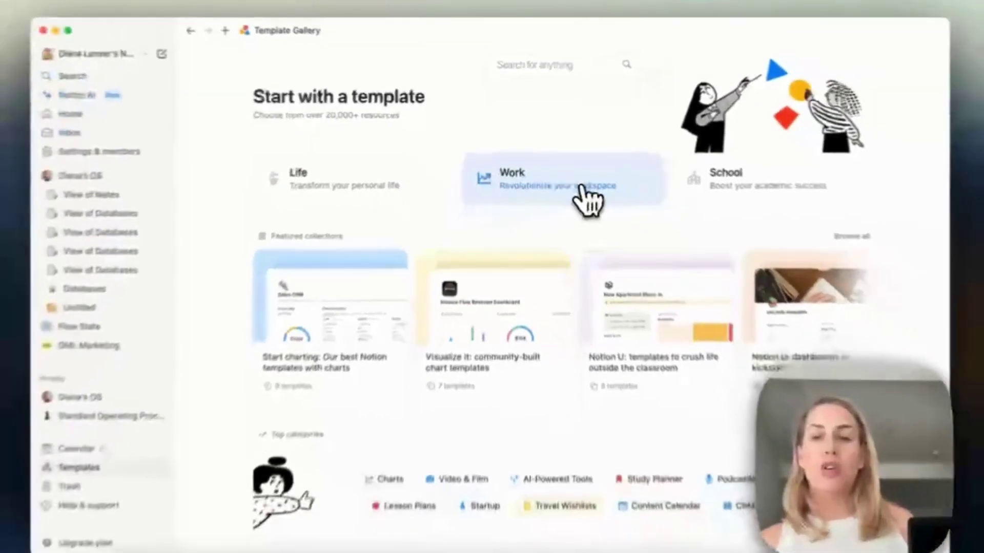
scroll(794, 209, "down", 3)
scroll(796, 209, "down", 5)
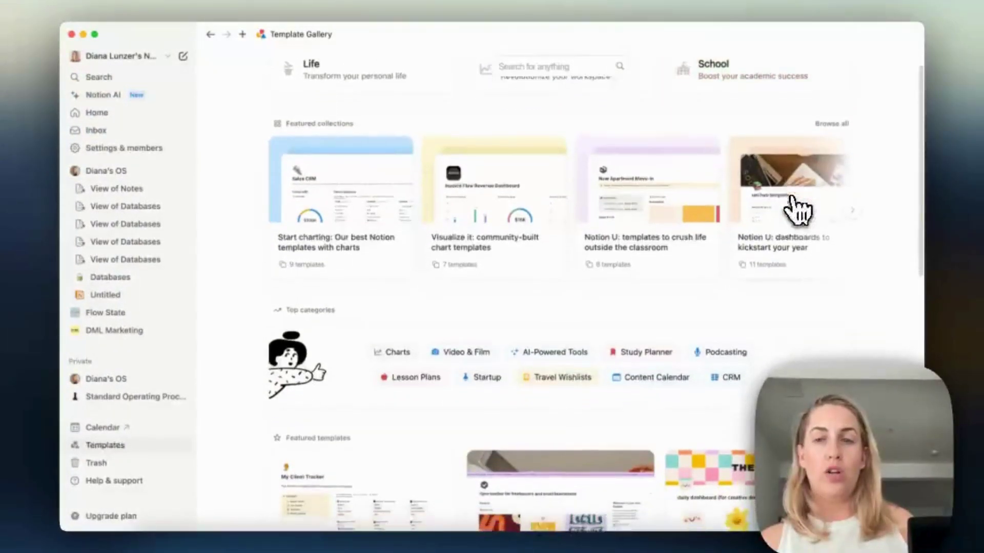
scroll(796, 209, "up", 10)
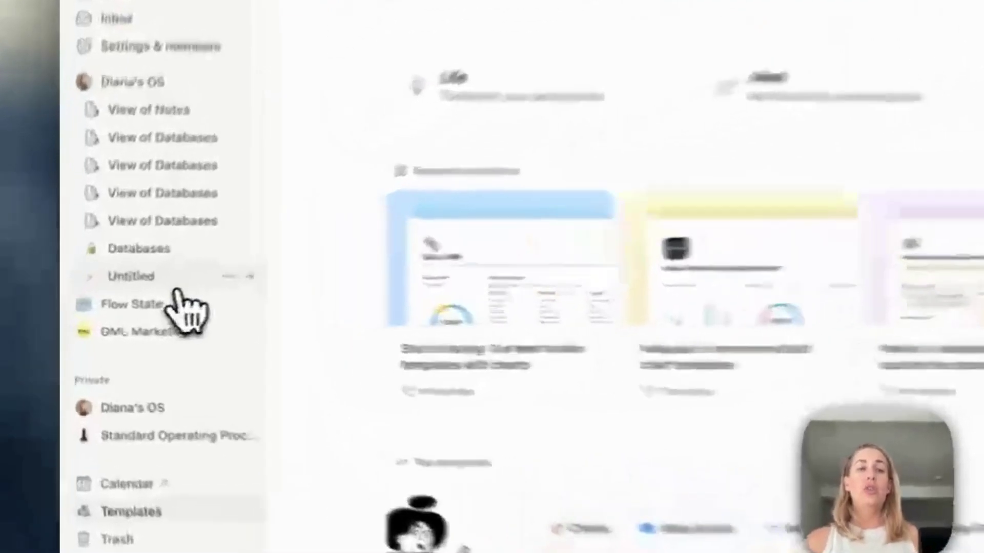
left_click(135, 297)
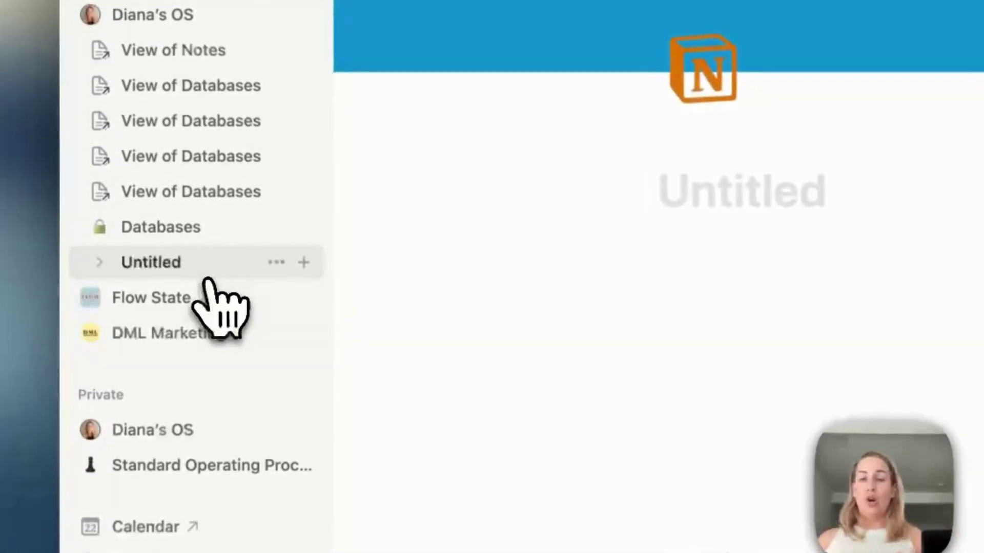